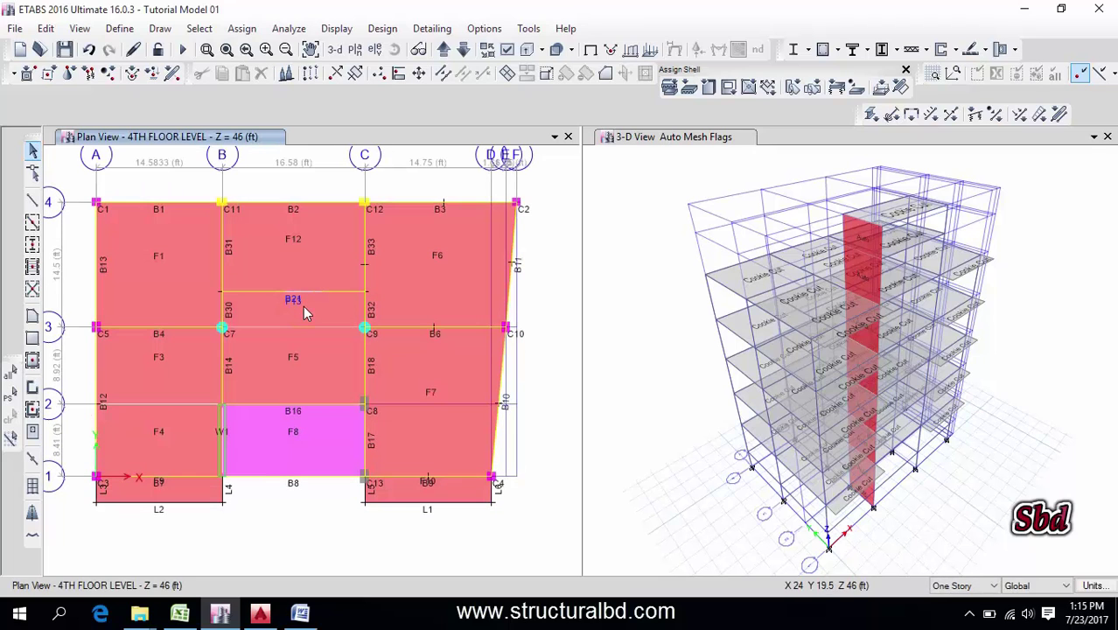
- Review the ACI load combination list in the Word document and return to ETABS
{"action": "left_click", "coordinate": [300, 613]}
{"action": "scroll", "coordinate": [406, 396], "scroll_direction": "up", "scroll_amount": 1}
{"action": "scroll", "coordinate": [405, 396], "scroll_direction": "up", "scroll_amount": 7}
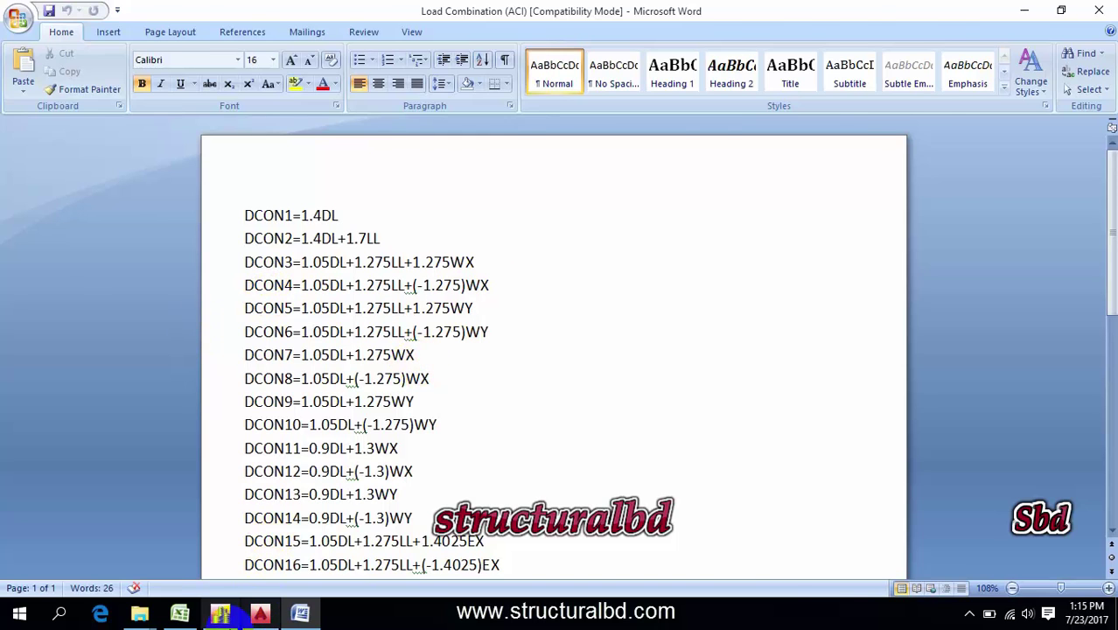
{"action": "left_click", "coordinate": [220, 612]}
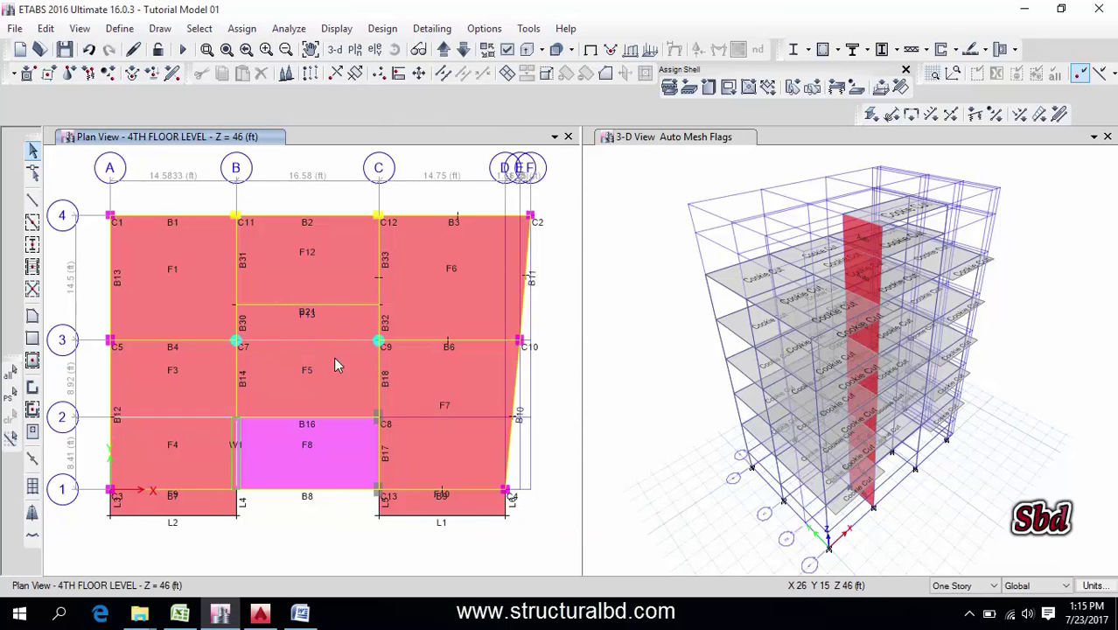
- Start a new load combination and name it Reaction
{"action": "left_click_drag", "start_coordinate": [348, 362], "coordinate": [344, 337]}
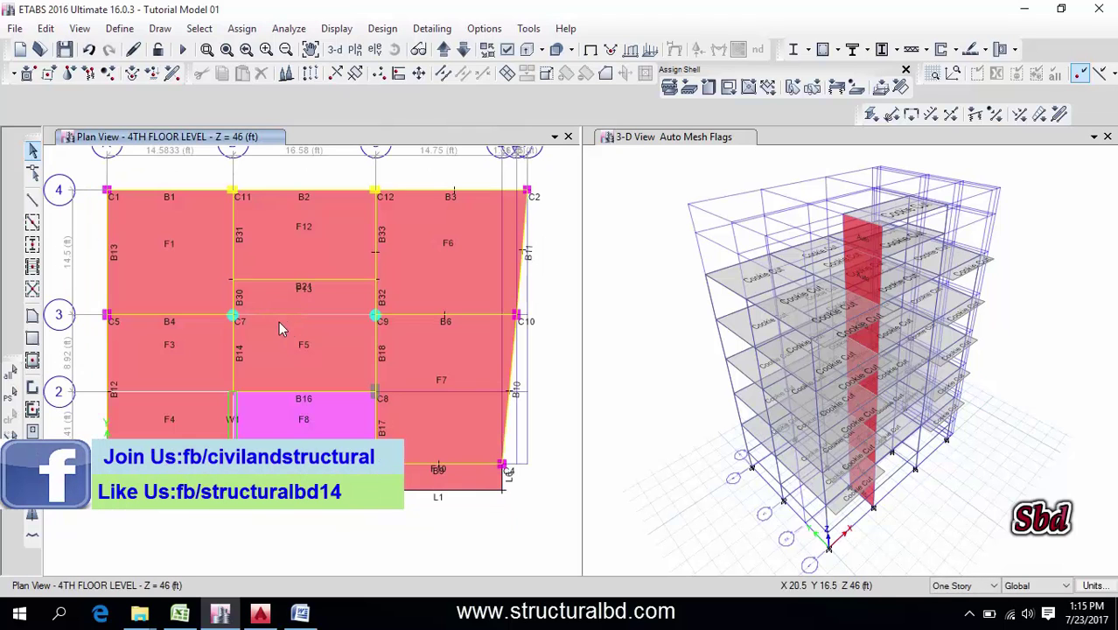
{"action": "left_click", "coordinate": [120, 29]}
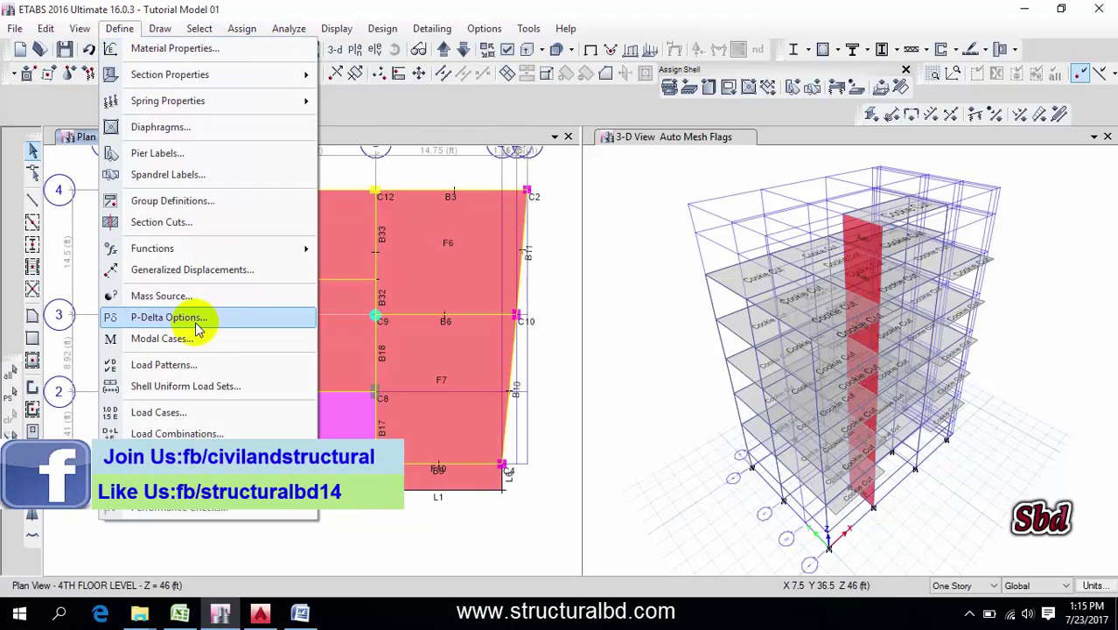
{"action": "left_click", "coordinate": [183, 433]}
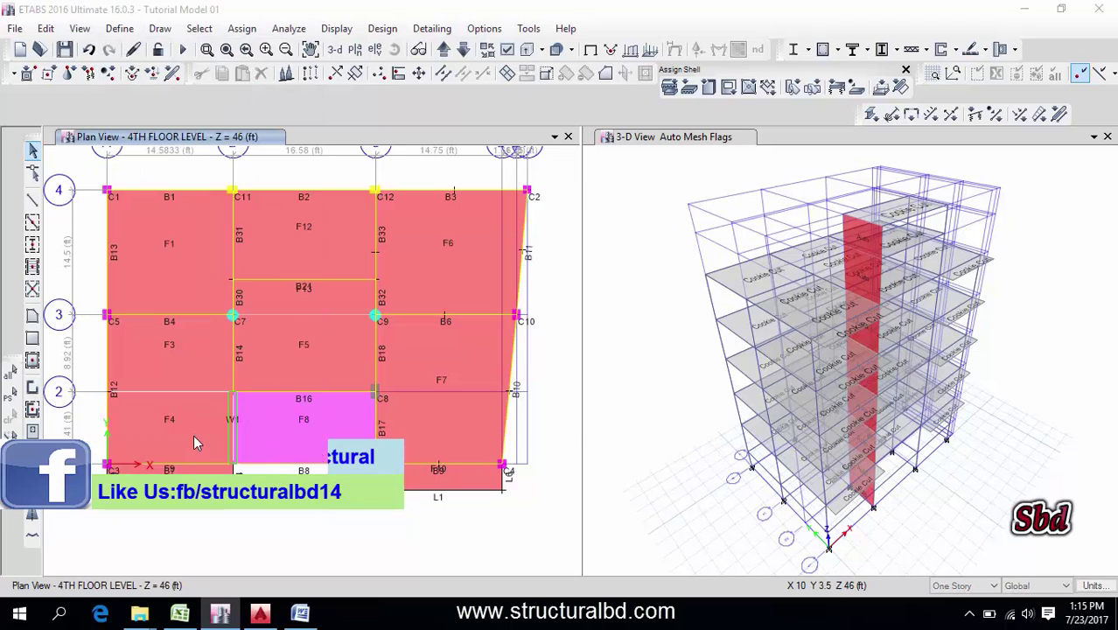
{"action": "left_click", "coordinate": [673, 236]}
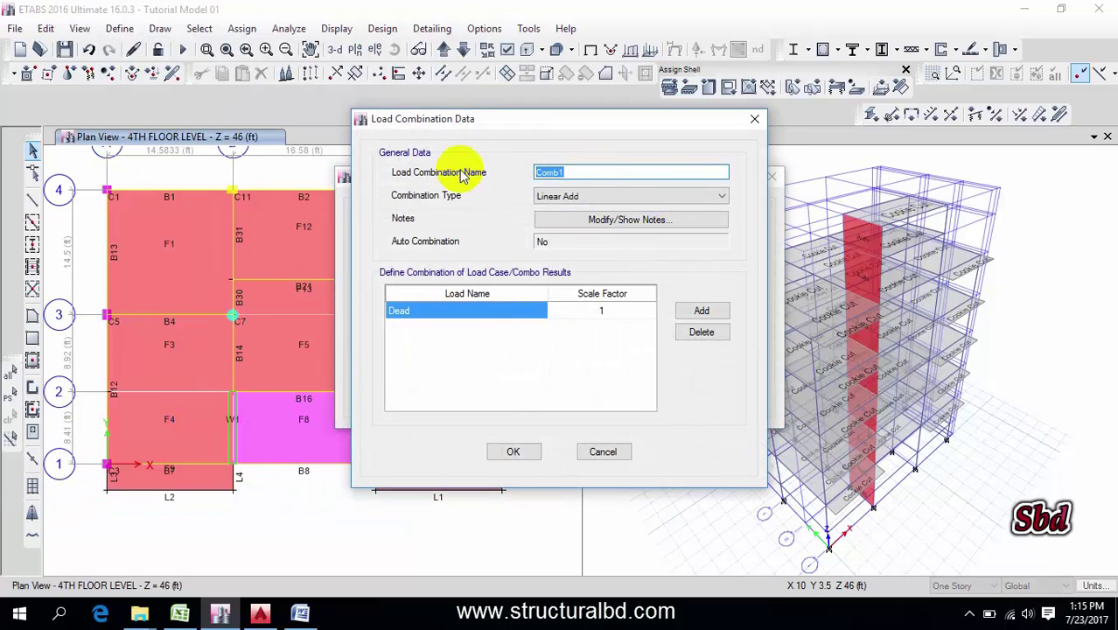
{"action": "key", "text": "BackSpace"}
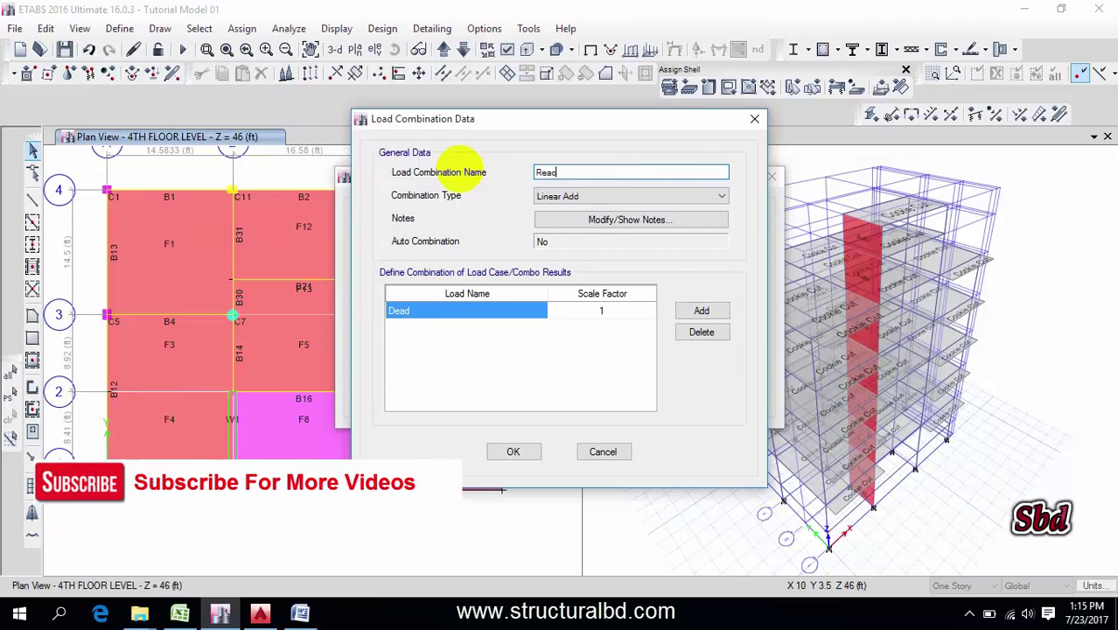
{"action": "type", "text": "Reaction"}
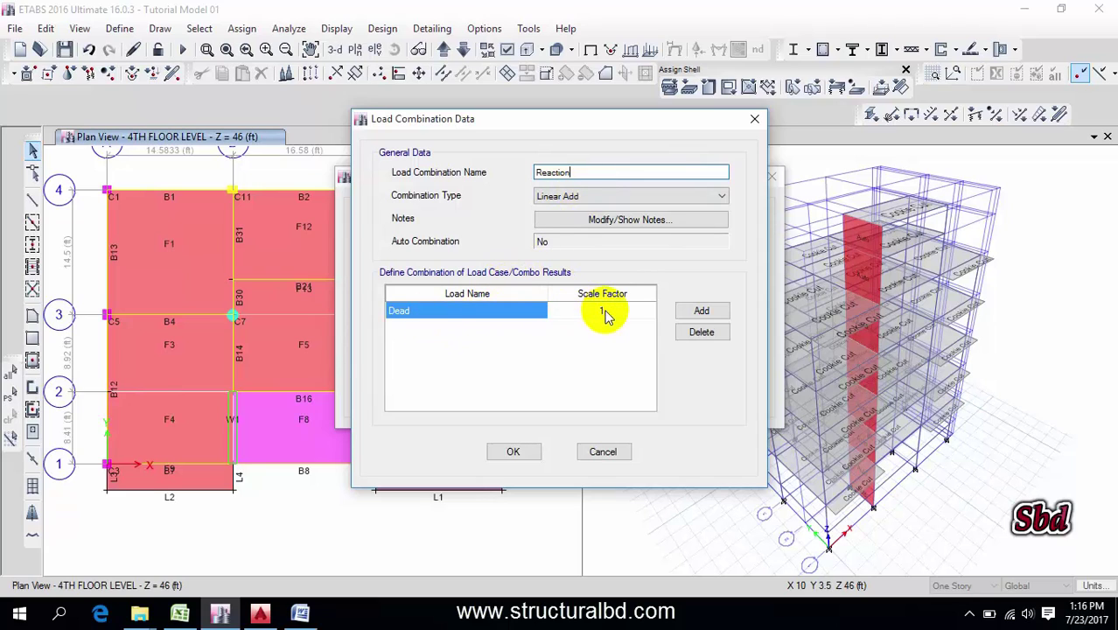
- Include the Live and Dead load cases in the Reaction combination, each with scale factor 1, and save it
{"action": "left_click", "coordinate": [507, 315]}
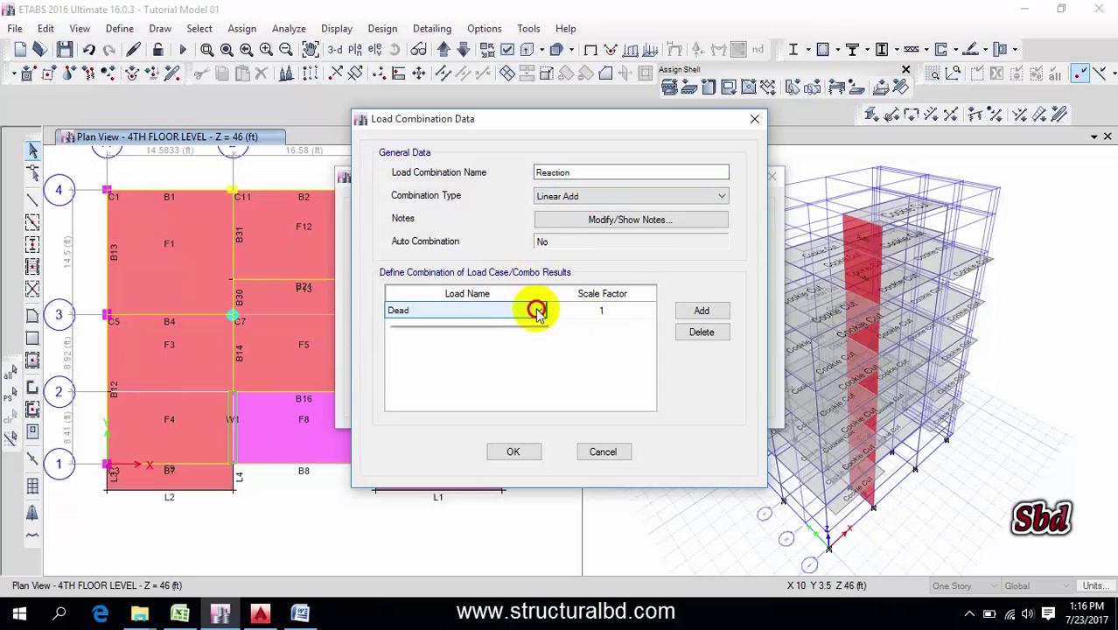
{"action": "left_click", "coordinate": [429, 331]}
{"action": "left_click", "coordinate": [701, 311]}
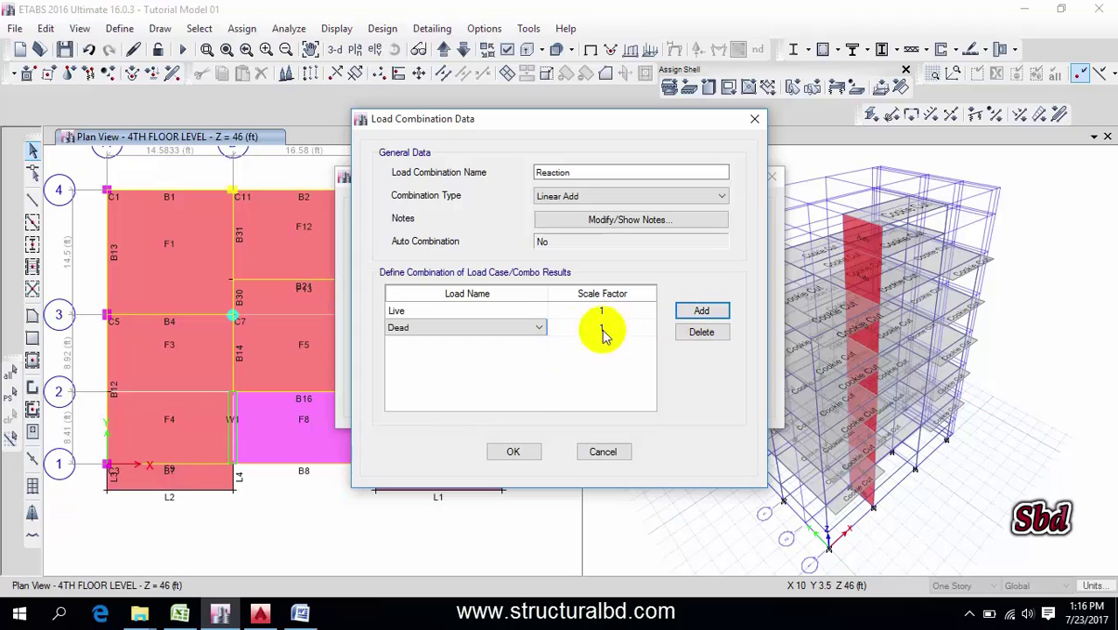
{"action": "left_click", "coordinate": [515, 452]}
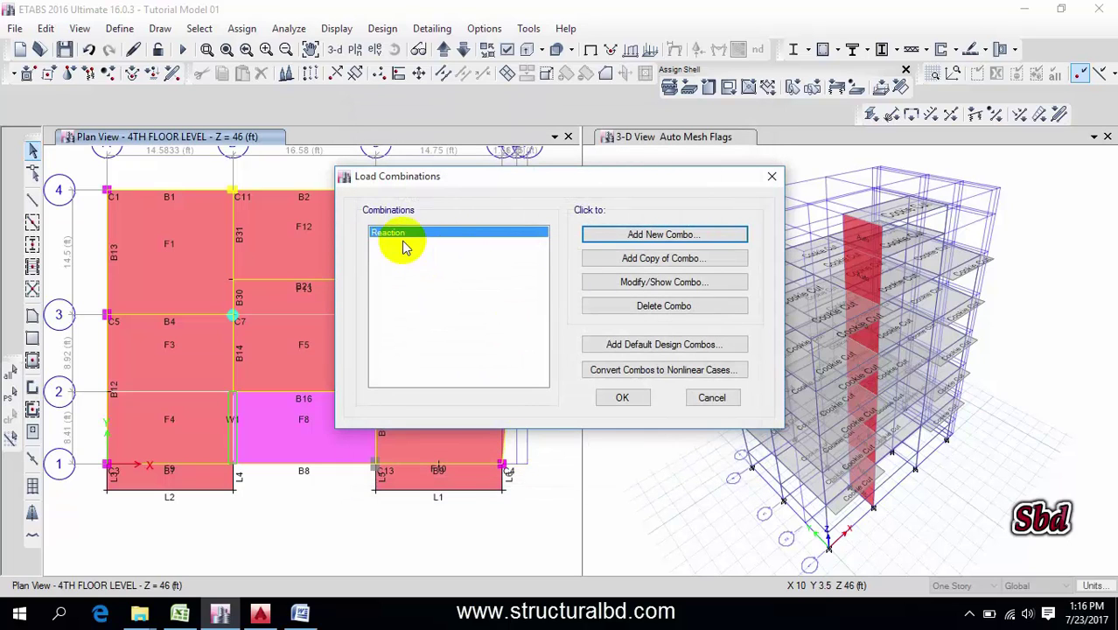
- Create load combination Comb1 from DCON1 in the Word list, with Dead at scale factor 1.4, and recheck its definition
{"action": "left_click", "coordinate": [673, 234]}
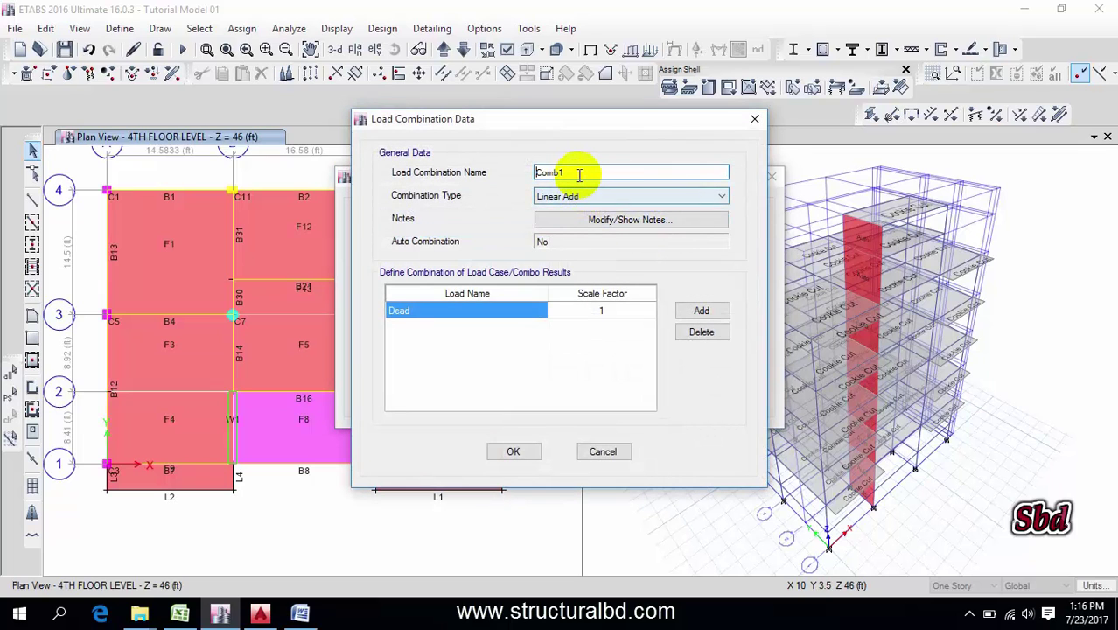
{"action": "left_click", "coordinate": [300, 613]}
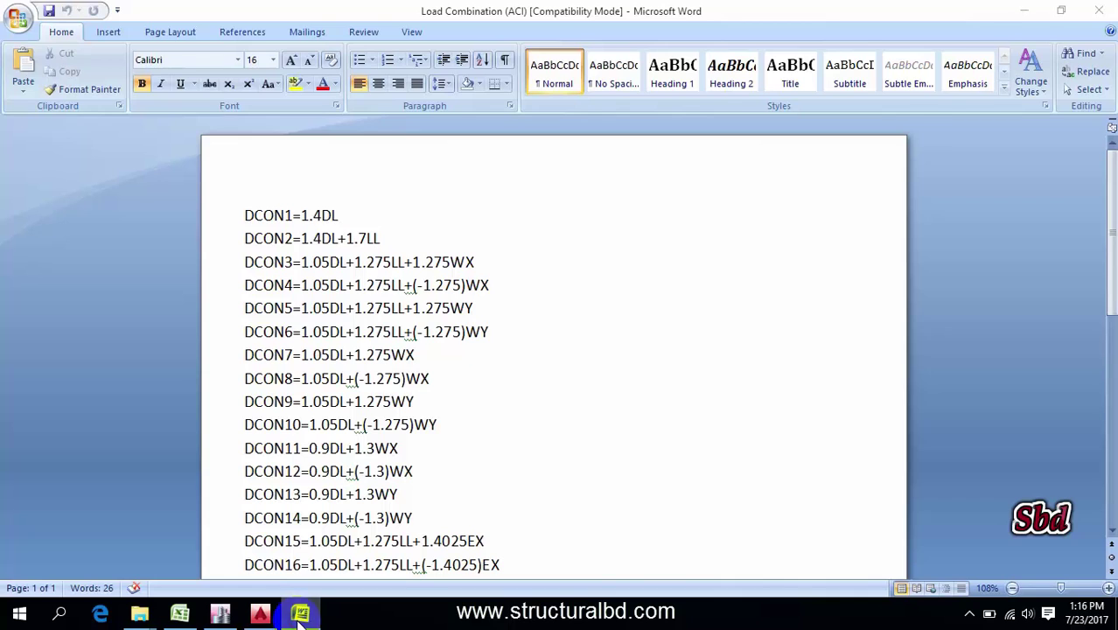
{"action": "left_click", "coordinate": [300, 614]}
{"action": "left_click", "coordinate": [619, 313]}
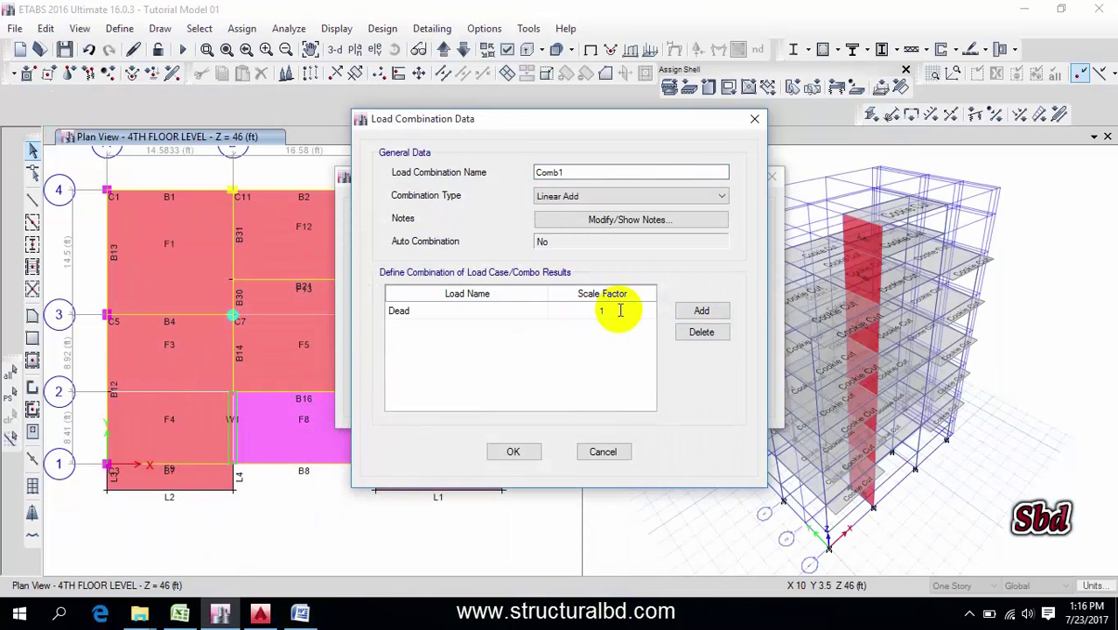
{"action": "type", "text": ".4"}
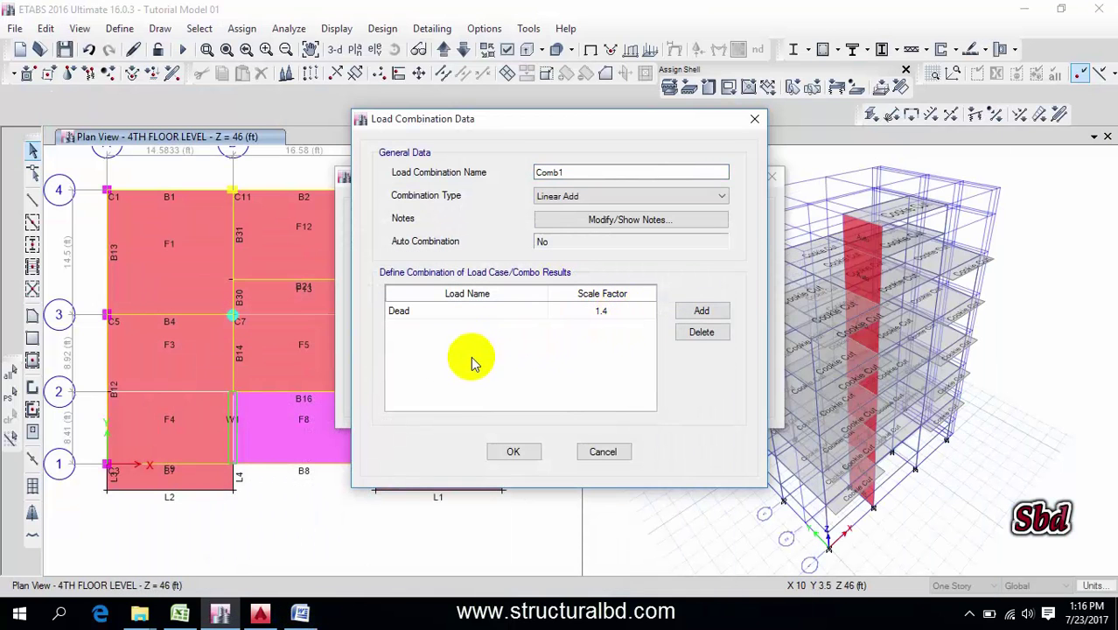
{"action": "key", "text": "Tab"}
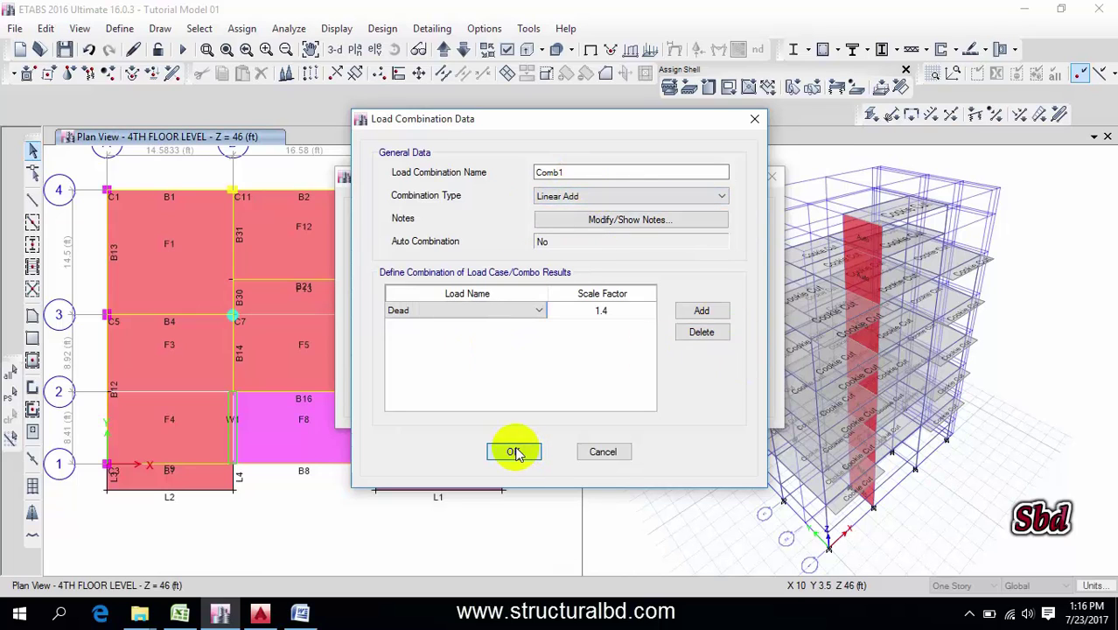
{"action": "left_click", "coordinate": [514, 452]}
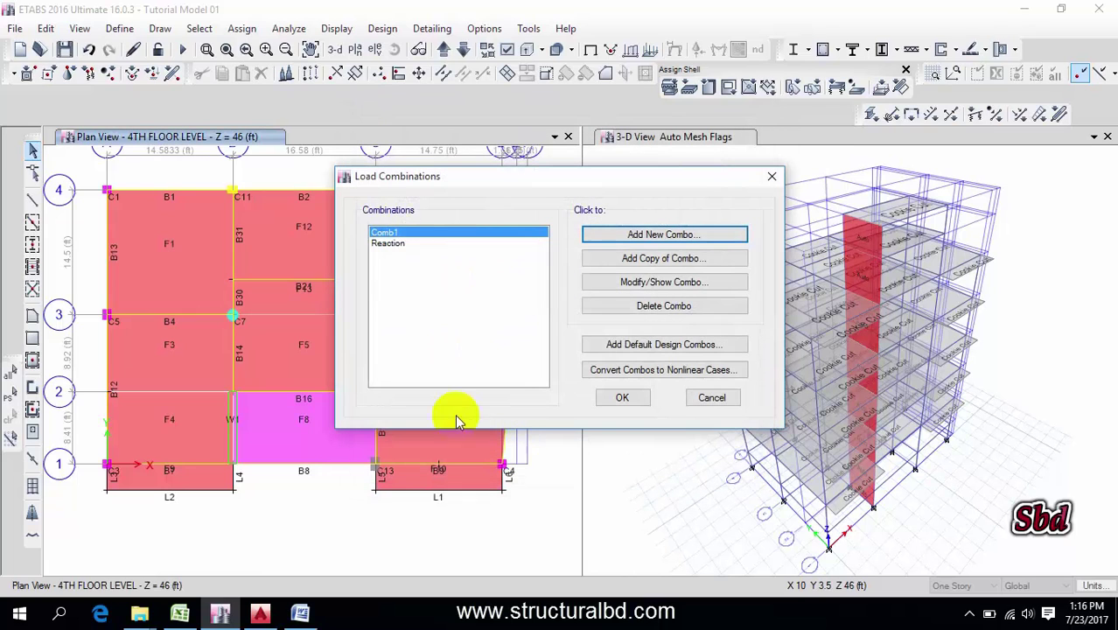
{"action": "double_click", "coordinate": [392, 236]}
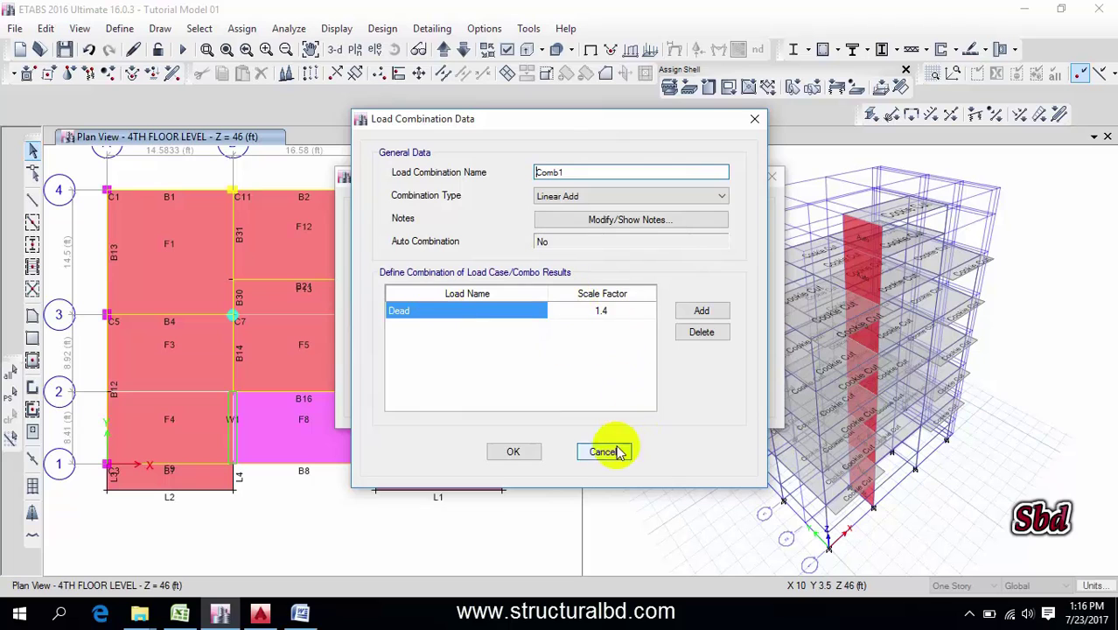
{"action": "left_click", "coordinate": [602, 452]}
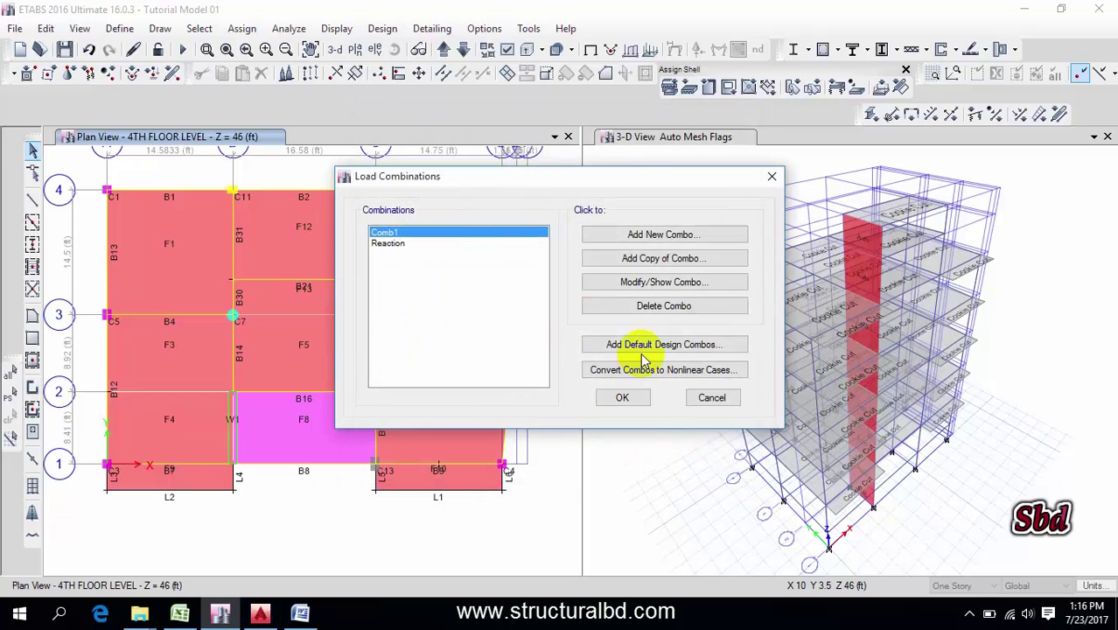
- Start load combination Comb2 following DCON2 in the Word list, setting the Dead scale factor to 1.4
{"action": "left_click", "coordinate": [653, 236]}
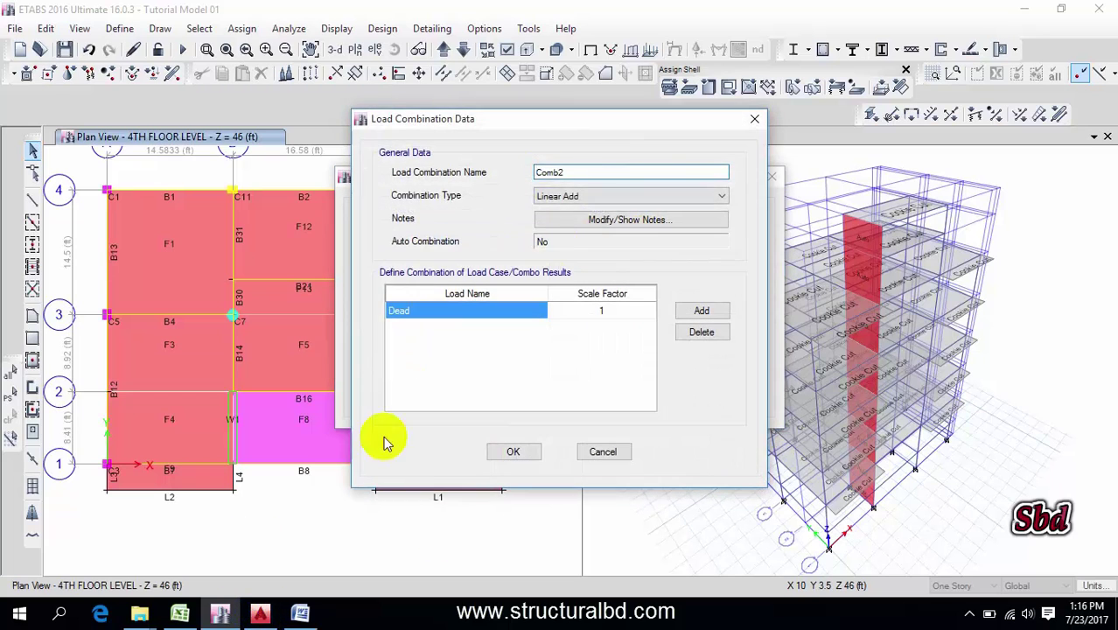
{"action": "left_click", "coordinate": [300, 612]}
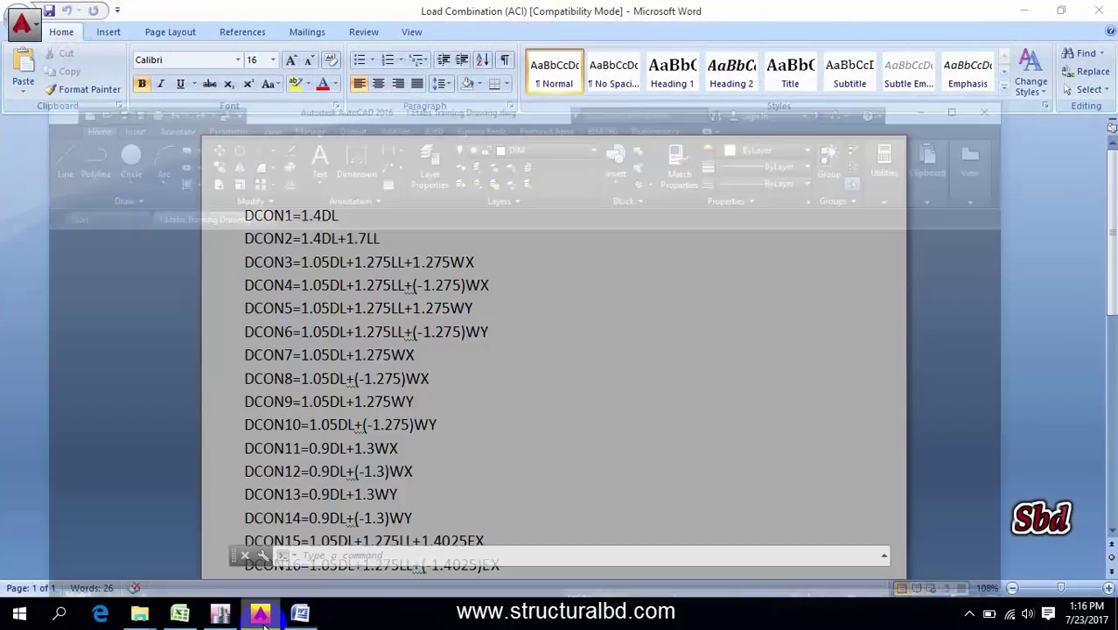
{"action": "left_click", "coordinate": [219, 613]}
{"action": "left_click", "coordinate": [612, 311]}
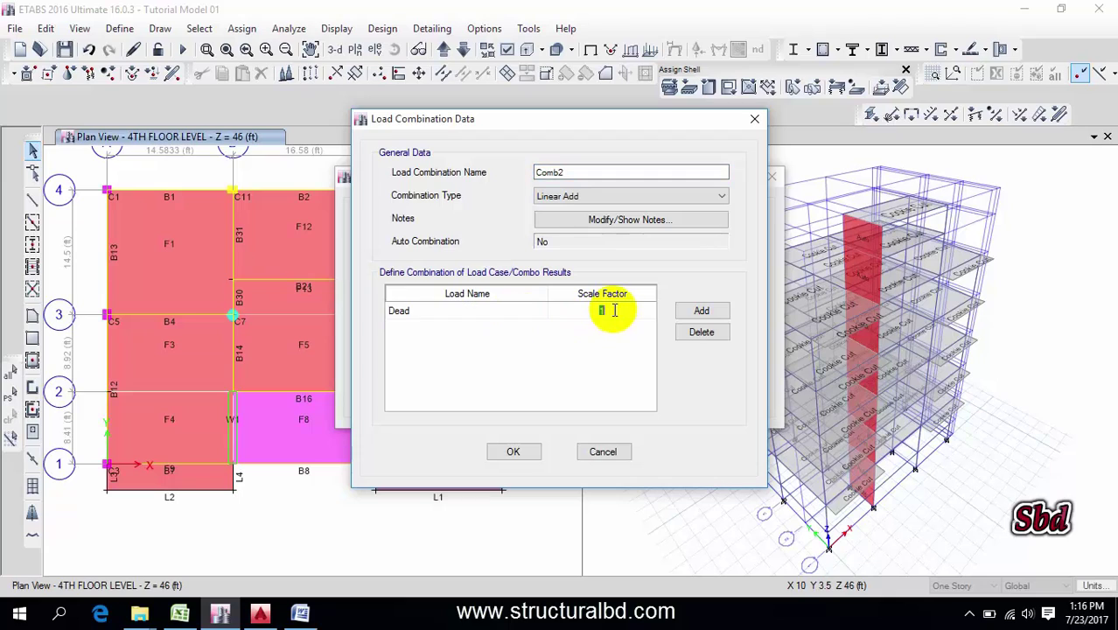
{"action": "type", "text": "1.4"}
- Add the Live load case to Comb2 with scale factor 1.7 and save the combination
{"action": "left_click", "coordinate": [540, 313]}
{"action": "left_click", "coordinate": [540, 314]}
{"action": "left_click", "coordinate": [425, 373]}
{"action": "left_click", "coordinate": [617, 329]}
{"action": "type", "text": ".7"}
{"action": "left_click", "coordinate": [517, 454]}
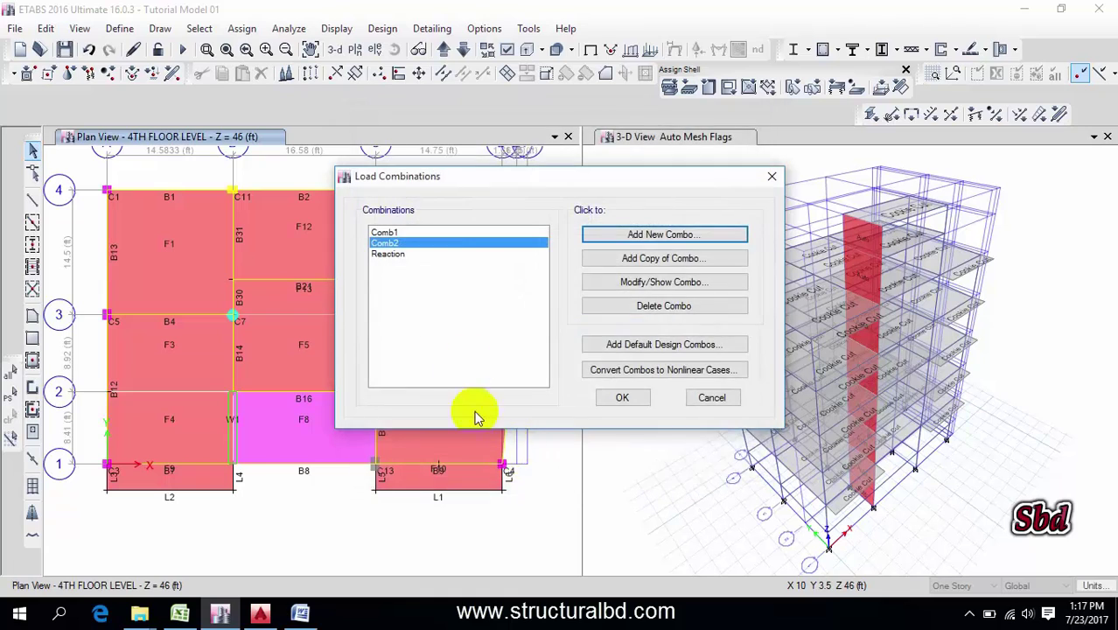
- Check DCON3 in the Word list and start load combination Comb3 with Dead at scale factor 1.05
{"action": "key", "text": "alt+Tab"}
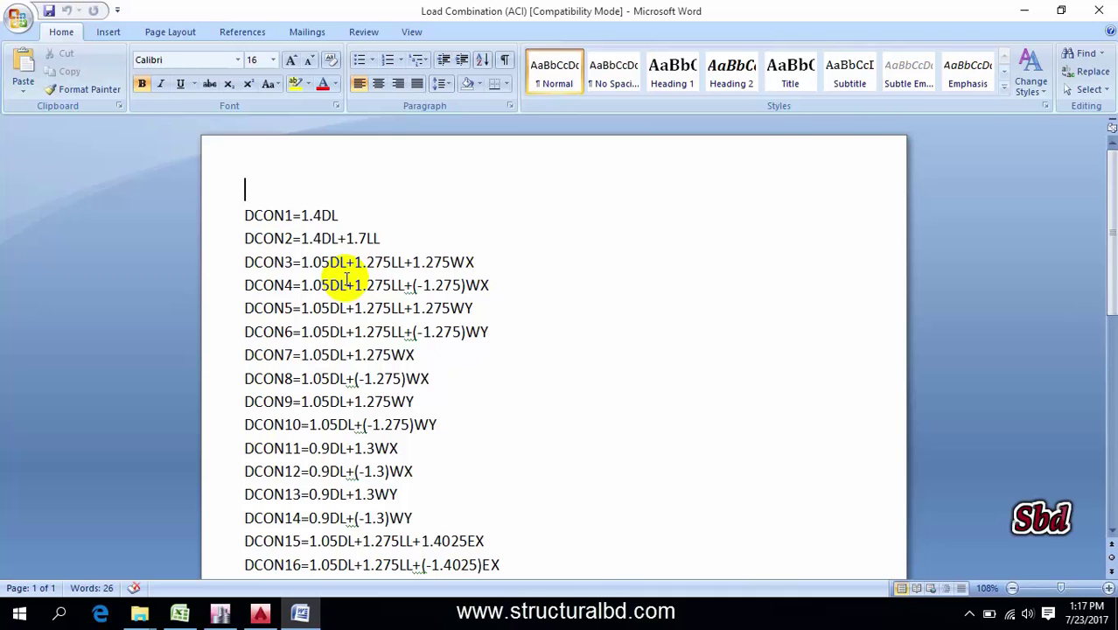
{"action": "left_click", "coordinate": [300, 613]}
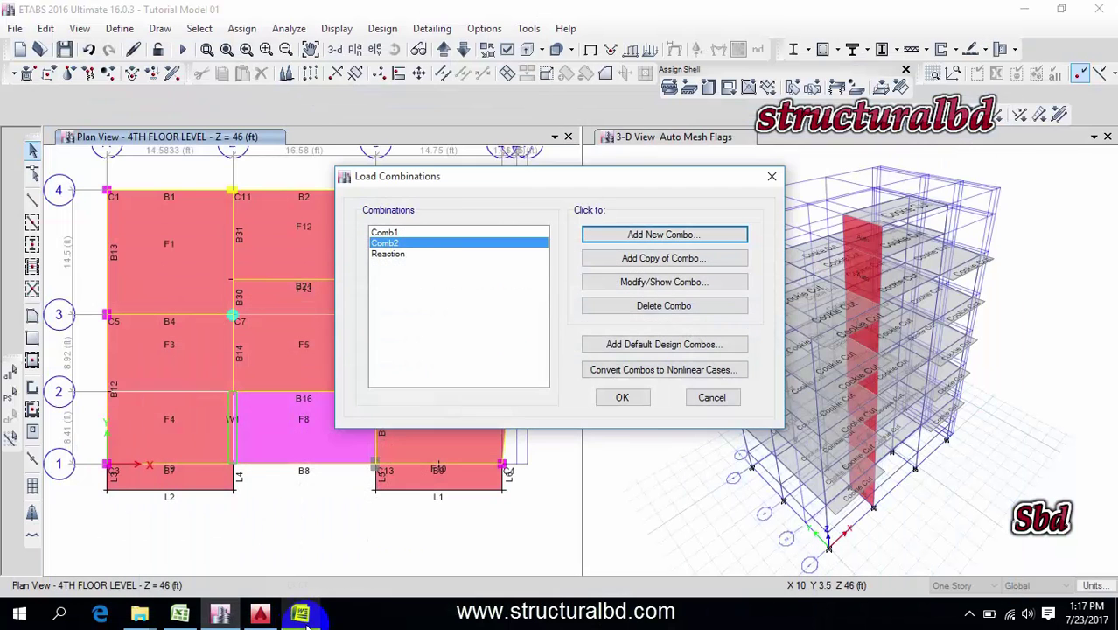
{"action": "left_click", "coordinate": [664, 234]}
{"action": "left_click", "coordinate": [628, 311]}
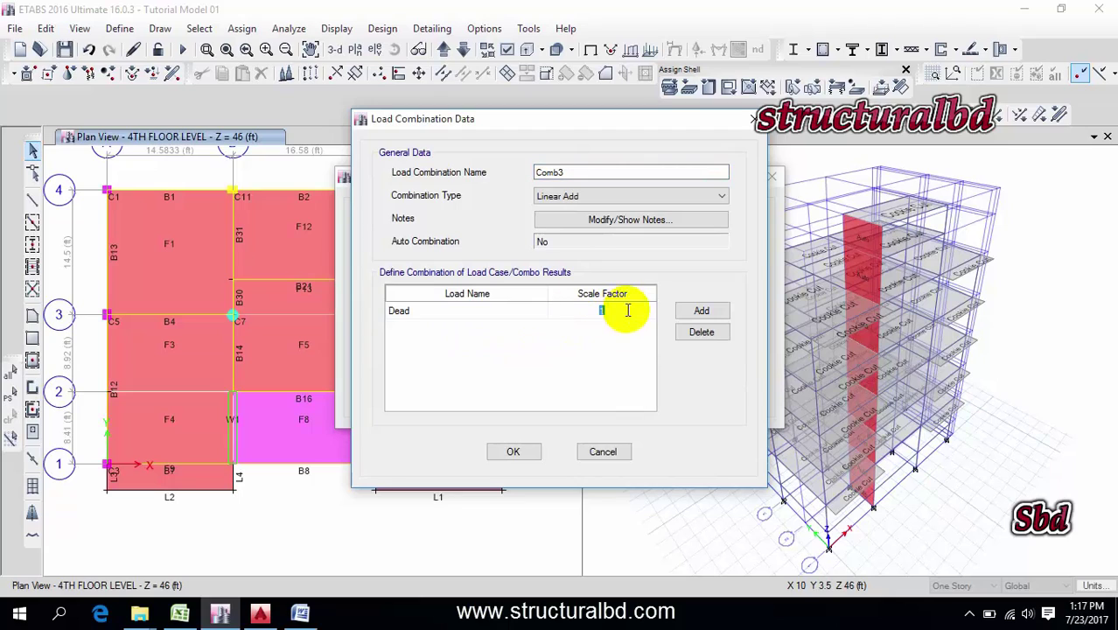
{"action": "type", "text": "1.05"}
- Add the Live load case to Comb3 with scale factor 1.27
{"action": "left_click", "coordinate": [702, 311]}
{"action": "left_click", "coordinate": [531, 329]}
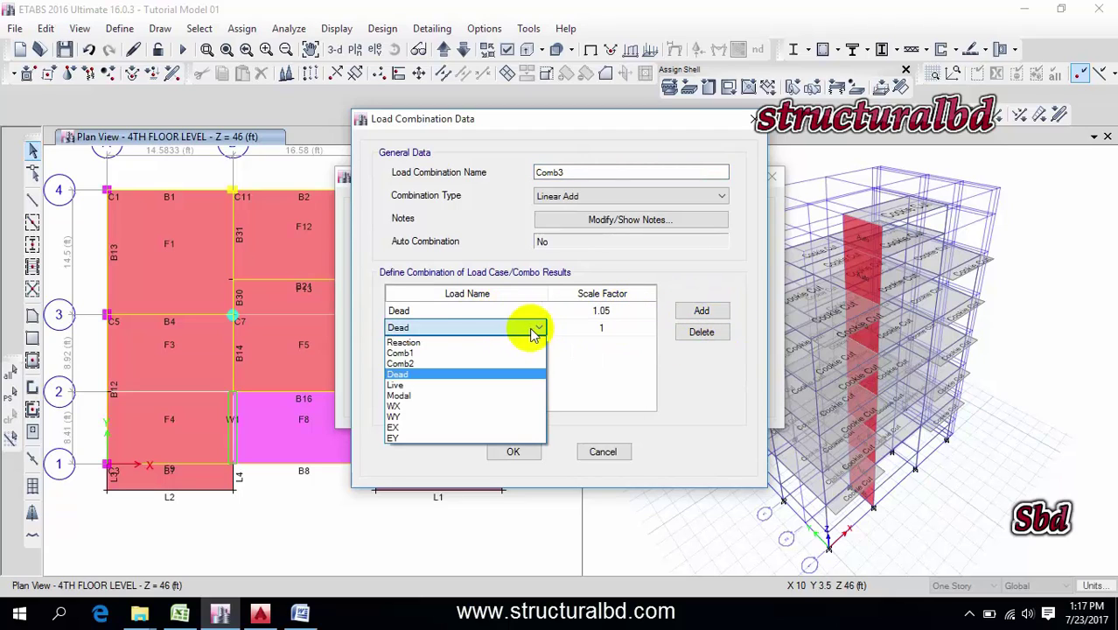
{"action": "left_click", "coordinate": [425, 379]}
{"action": "left_click", "coordinate": [610, 326]}
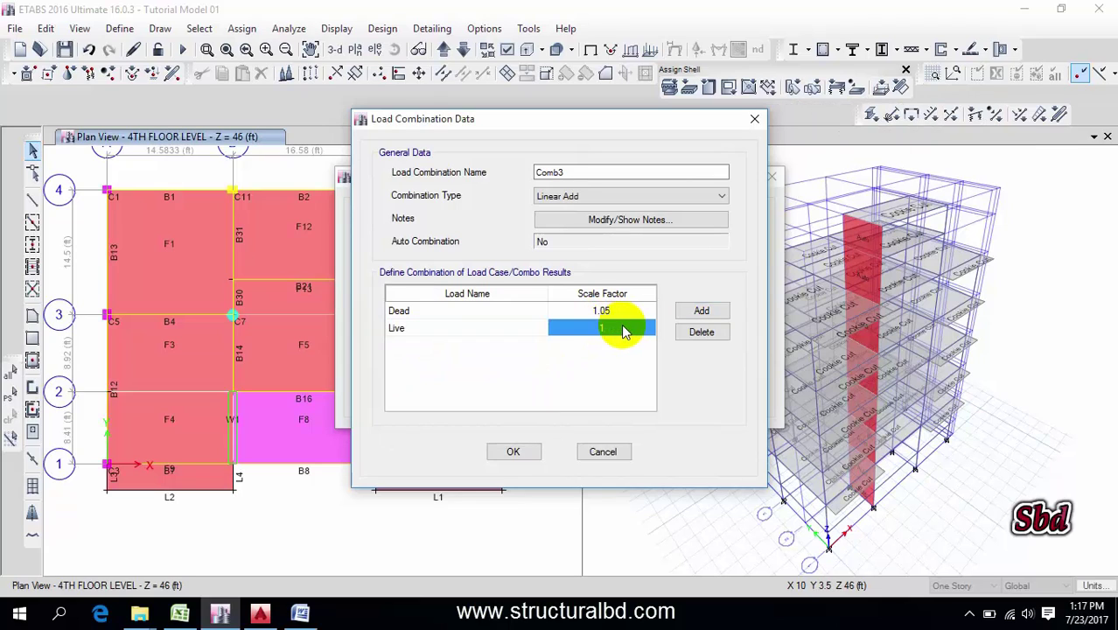
{"action": "left_click", "coordinate": [625, 327]}
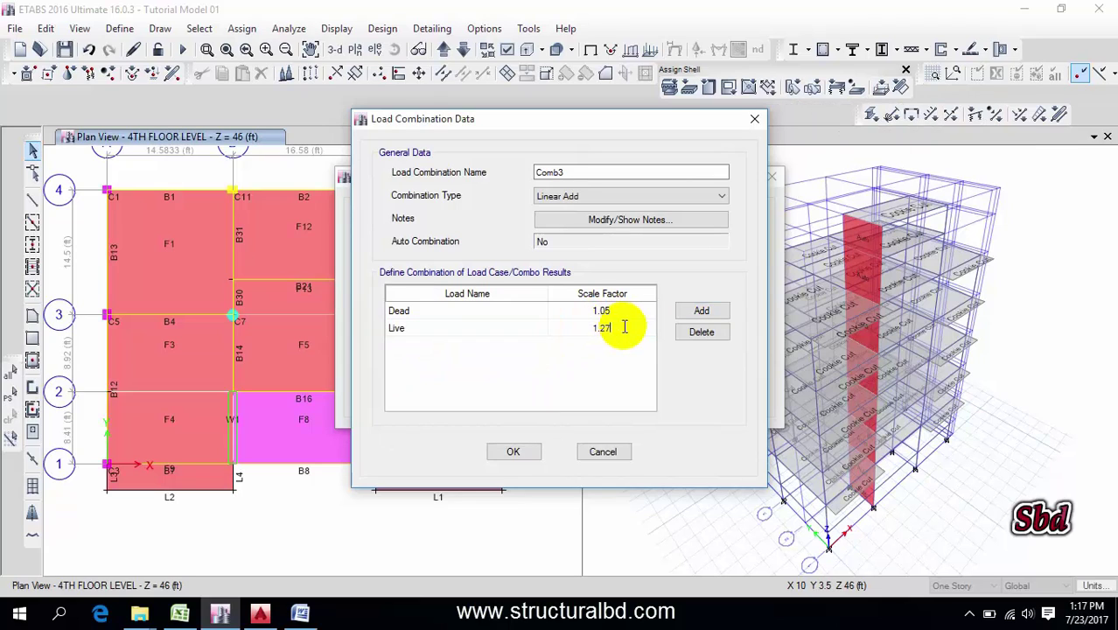
{"action": "type", "text": ".27"}
- Add the WX load case to Comb3 with scale factor 1.275, correct the Live factor to 1.275, and save the combination
{"action": "left_click", "coordinate": [702, 311]}
{"action": "left_click", "coordinate": [537, 345]}
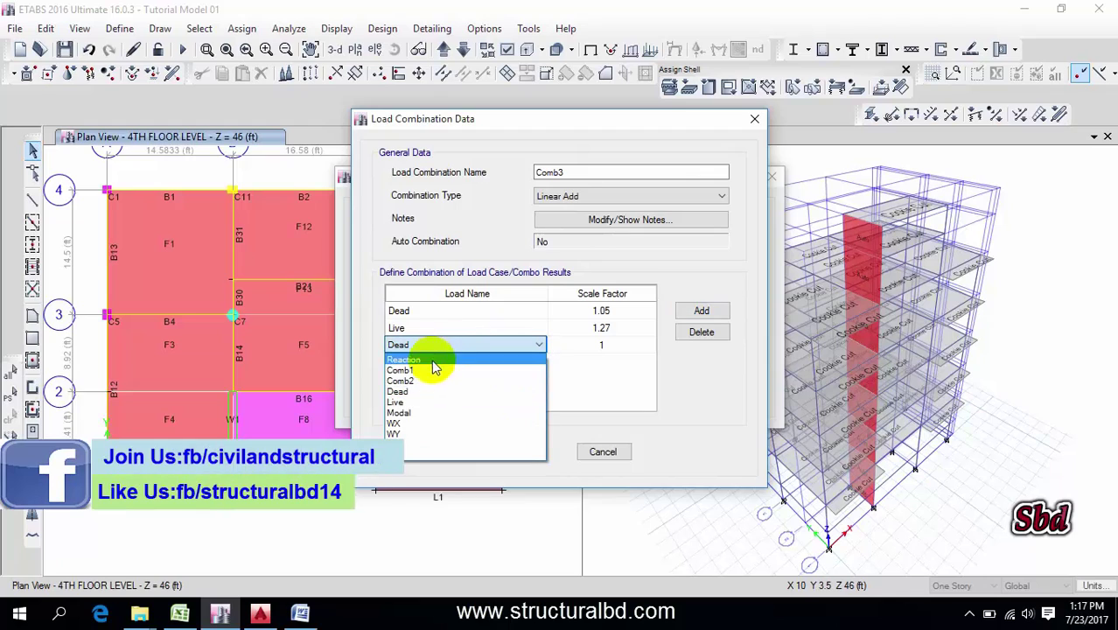
{"action": "left_click", "coordinate": [407, 424]}
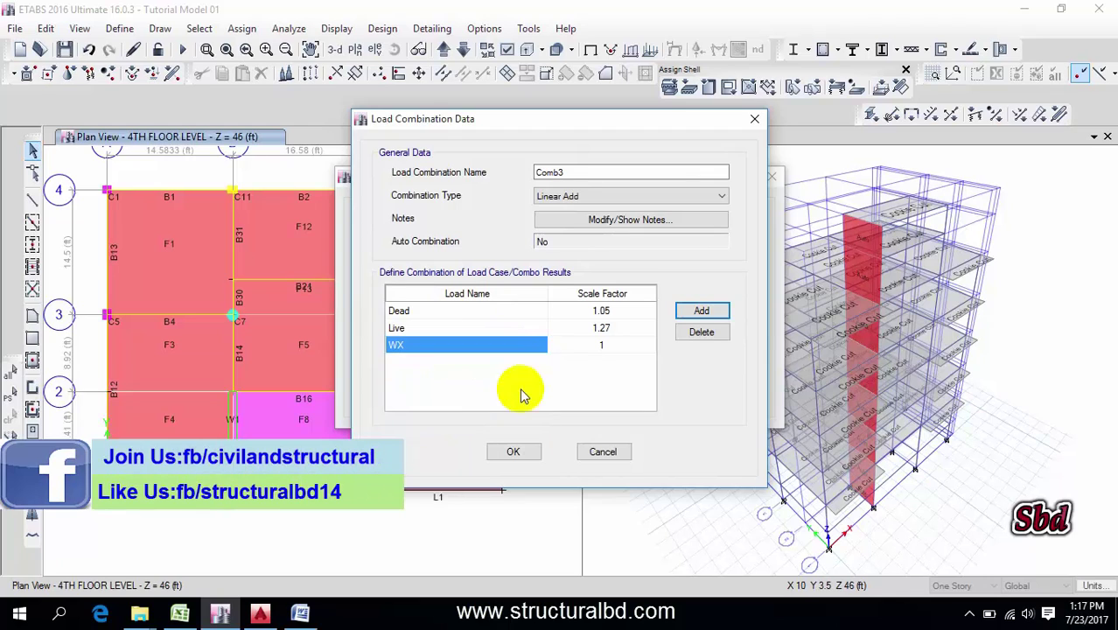
{"action": "left_click", "coordinate": [615, 346]}
{"action": "left_click", "coordinate": [615, 345]}
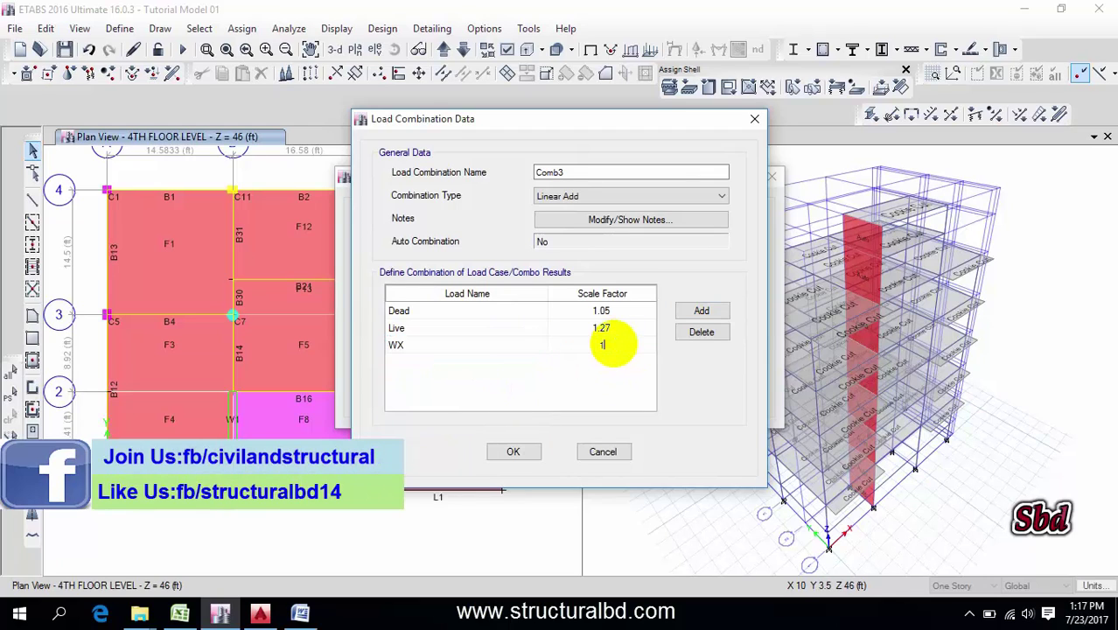
{"action": "type", "text": ".275"}
{"action": "left_click", "coordinate": [618, 331]}
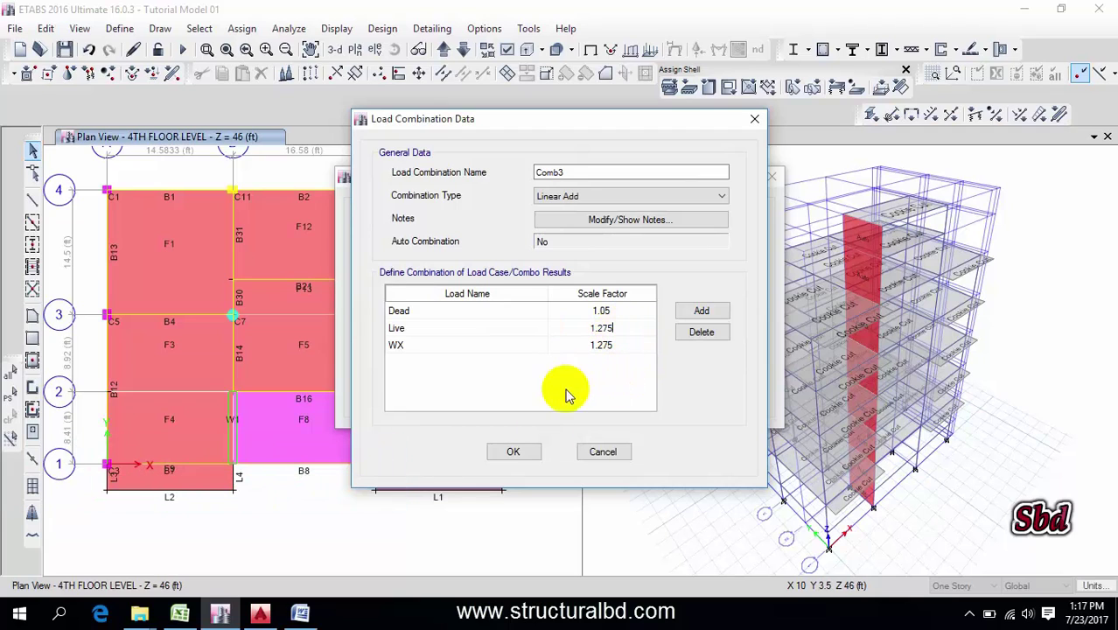
{"action": "left_click", "coordinate": [514, 452]}
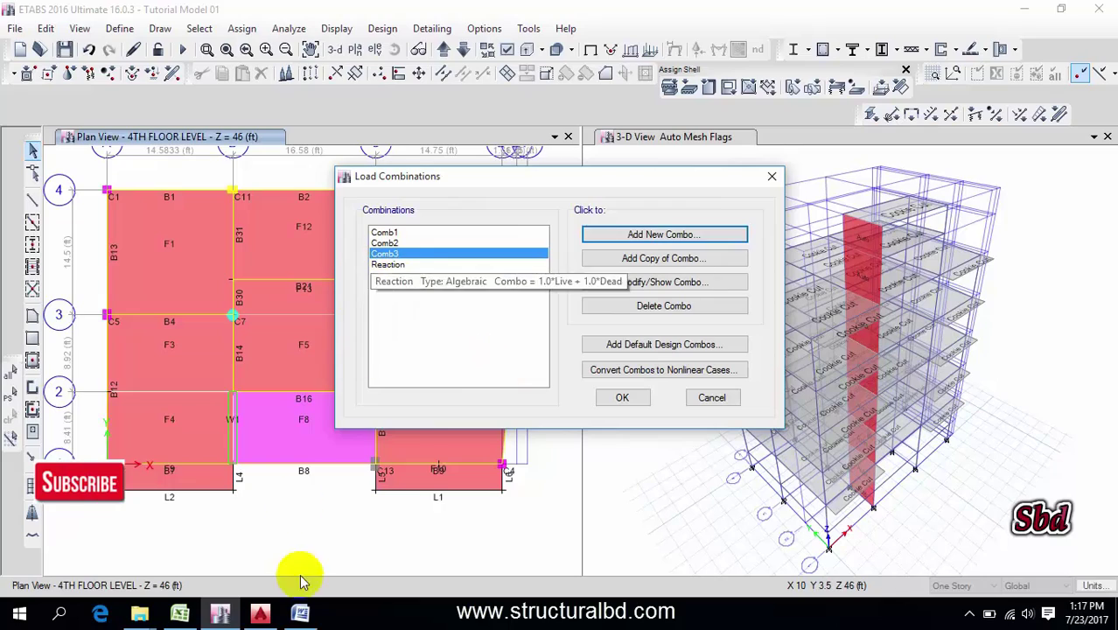
- Switch to the Word list, examine the remaining load combinations through DCON26, and return to ETABS
{"action": "left_click", "coordinate": [300, 613]}
{"action": "scroll", "coordinate": [411, 274], "scroll_direction": "down", "scroll_amount": 5}
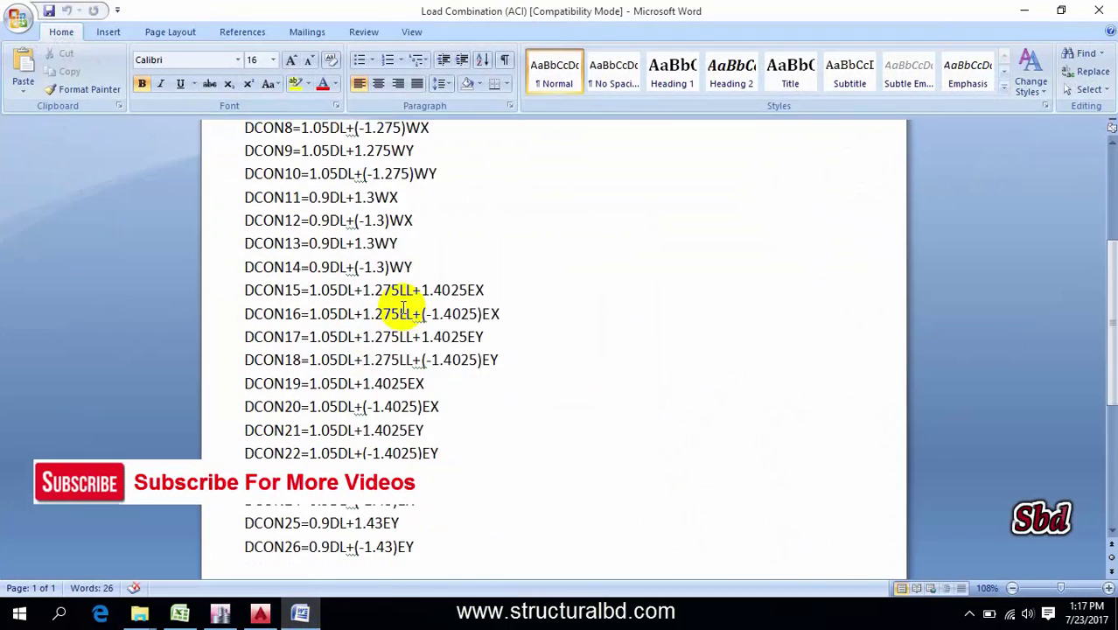
{"action": "scroll", "coordinate": [327, 201], "scroll_direction": "up", "scroll_amount": 2}
{"action": "scroll", "coordinate": [333, 318], "scroll_direction": "down", "scroll_amount": 2}
{"action": "scroll", "coordinate": [332, 318], "scroll_direction": "up", "scroll_amount": 5}
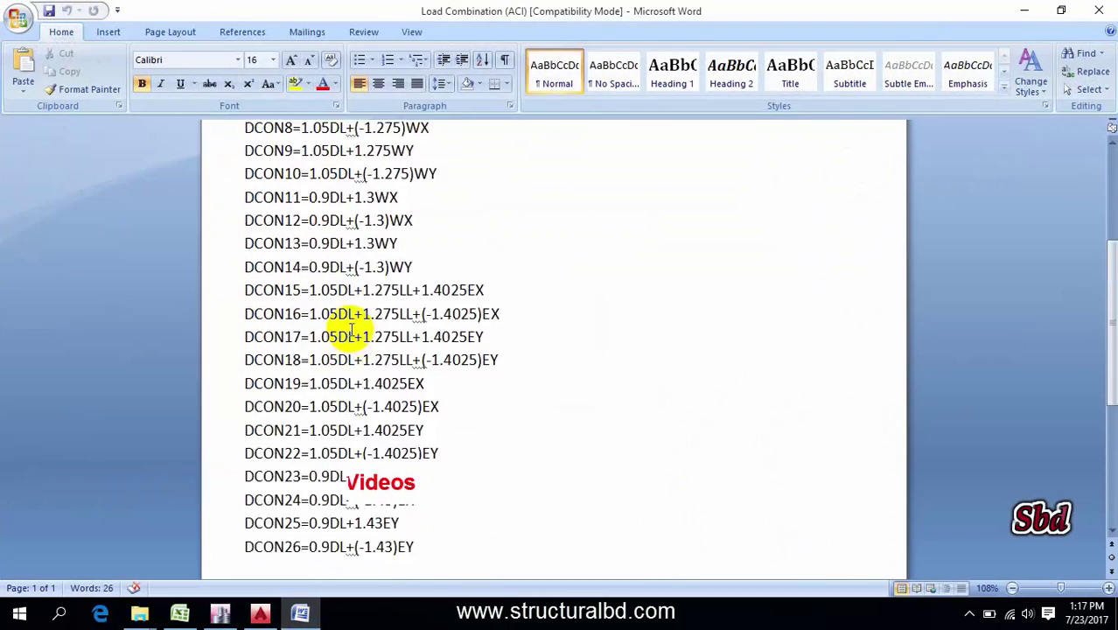
{"action": "scroll", "coordinate": [374, 292], "scroll_direction": "down", "scroll_amount": 1}
{"action": "left_click", "coordinate": [204, 622]}
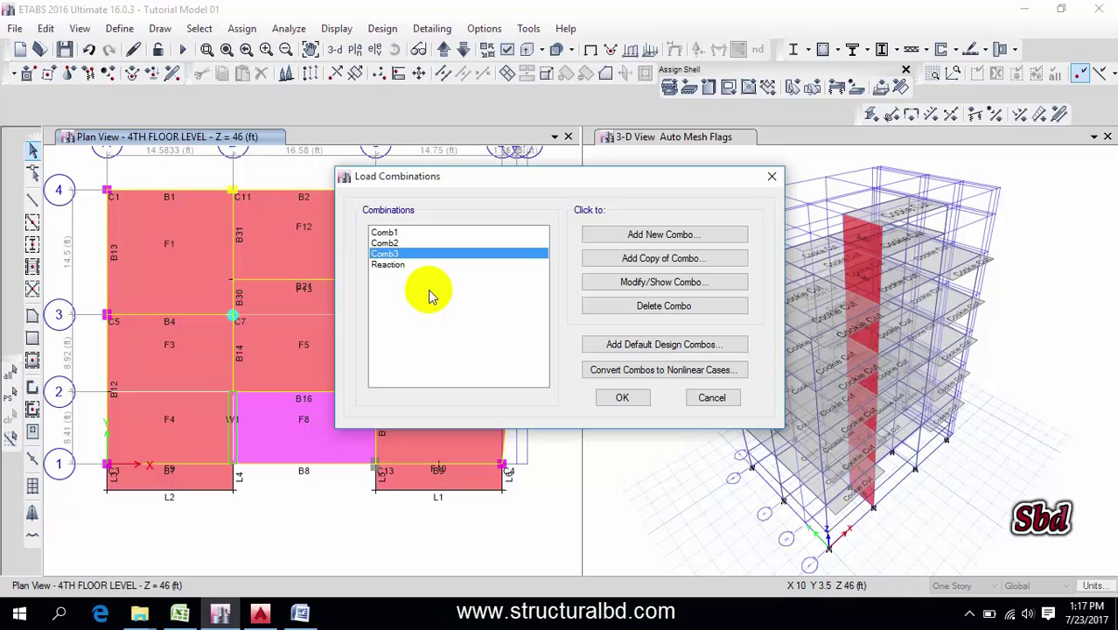
- Create a new load combination named Moyn Envelop with type Envelope and Comb1 as its first load at scale factor 1
{"action": "left_click", "coordinate": [691, 236]}
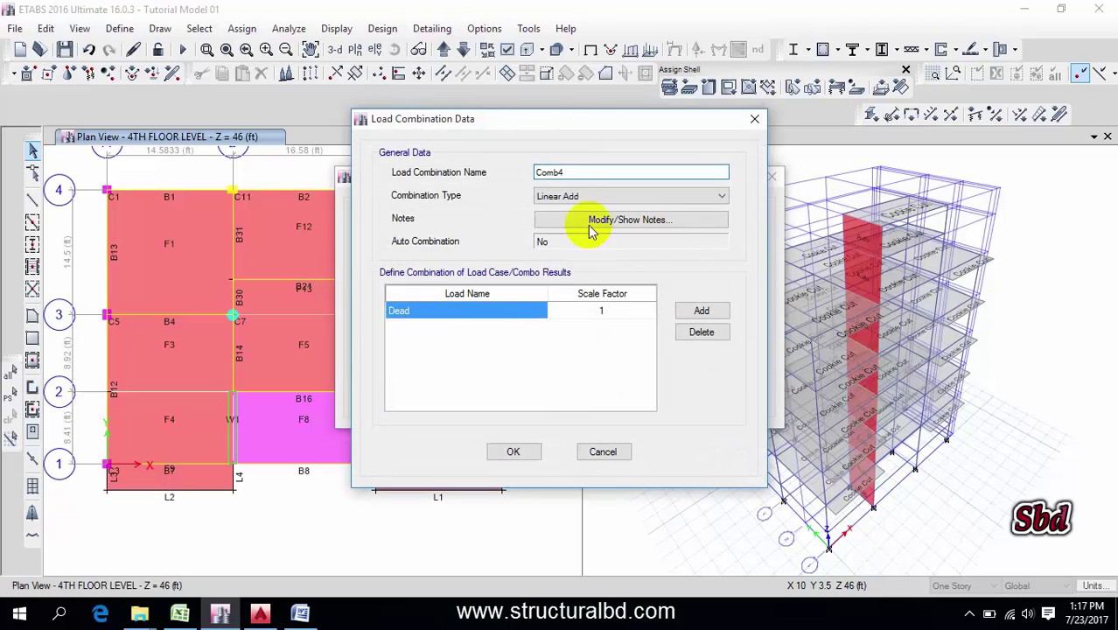
{"action": "left_click", "coordinate": [648, 196]}
{"action": "left_click", "coordinate": [569, 216]}
{"action": "key", "text": "shift+Tab"}
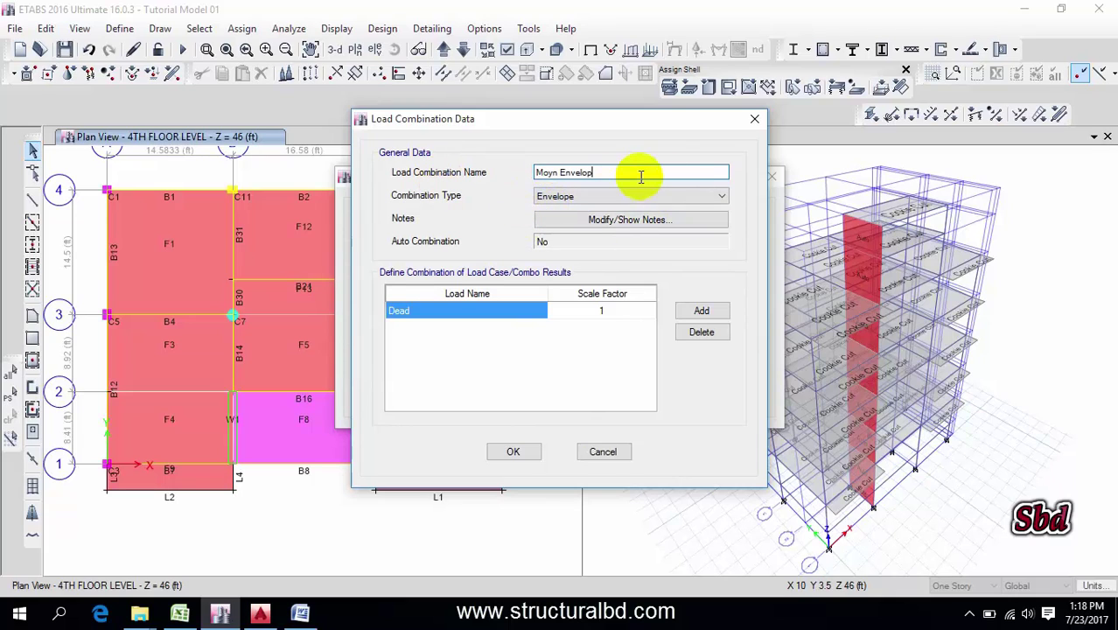
{"action": "left_click", "coordinate": [534, 311]}
{"action": "left_click", "coordinate": [535, 311]}
{"action": "left_click", "coordinate": [429, 339]}
- Add Comb2 and Comb3 to the envelope at scale factor 1, save it, and accept the load combinations
{"action": "left_click", "coordinate": [702, 310]}
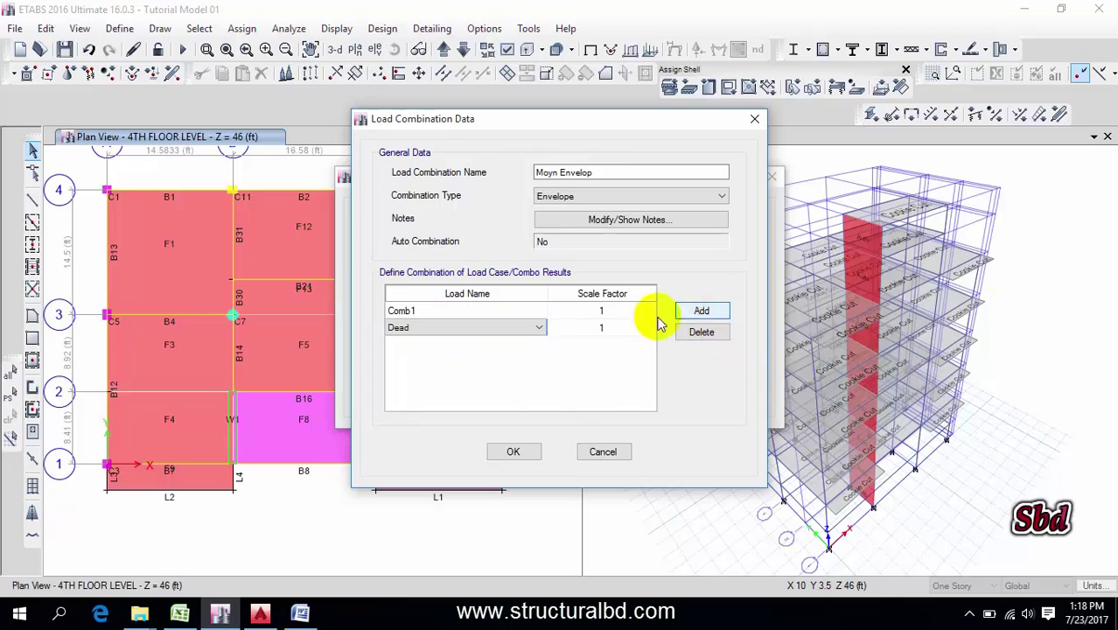
{"action": "left_click", "coordinate": [534, 327]}
{"action": "left_click", "coordinate": [536, 328]}
{"action": "left_click", "coordinate": [429, 368]}
{"action": "left_click", "coordinate": [702, 311]}
{"action": "left_click", "coordinate": [534, 345]}
{"action": "left_click", "coordinate": [490, 366]}
{"action": "left_click", "coordinate": [702, 311]}
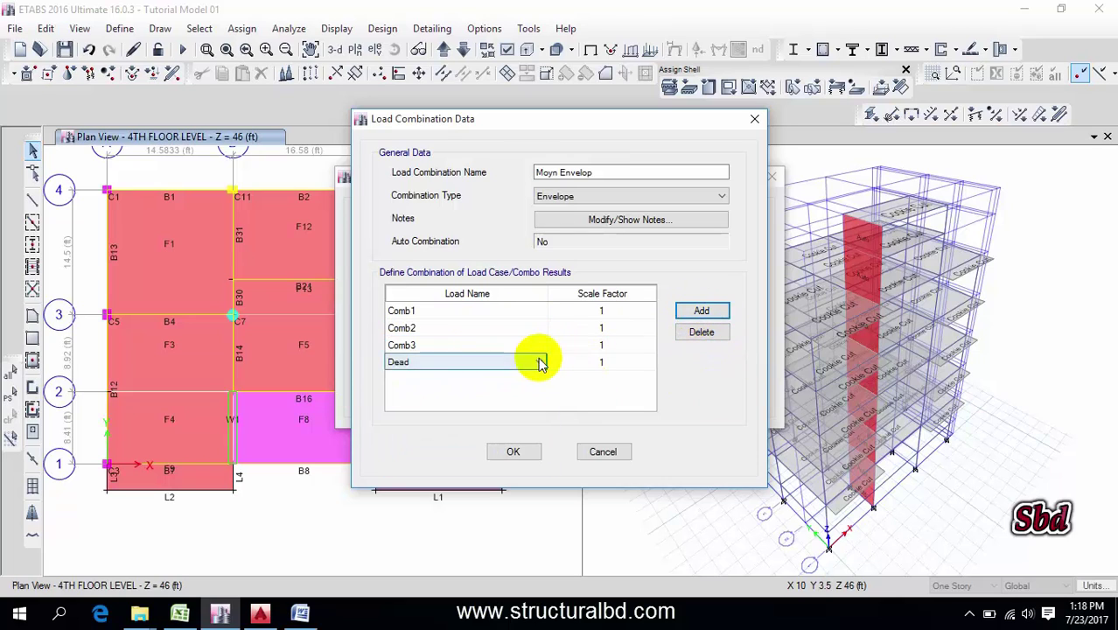
{"action": "left_click", "coordinate": [512, 455]}
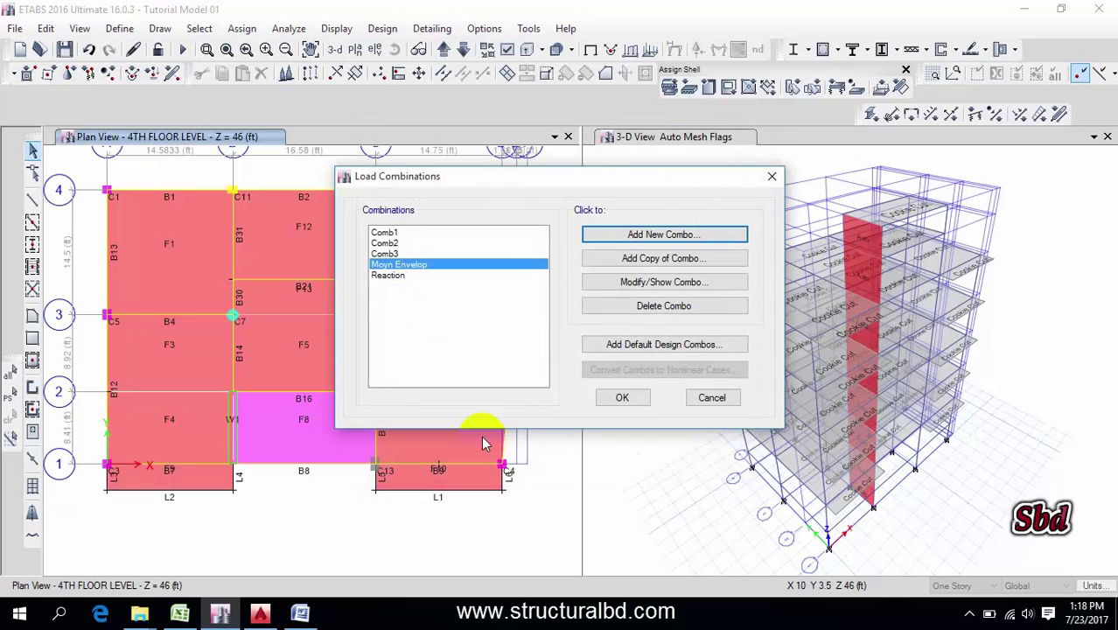
{"action": "left_click", "coordinate": [622, 398]}
{"action": "scroll", "coordinate": [352, 416], "scroll_direction": "down", "scroll_amount": 3}
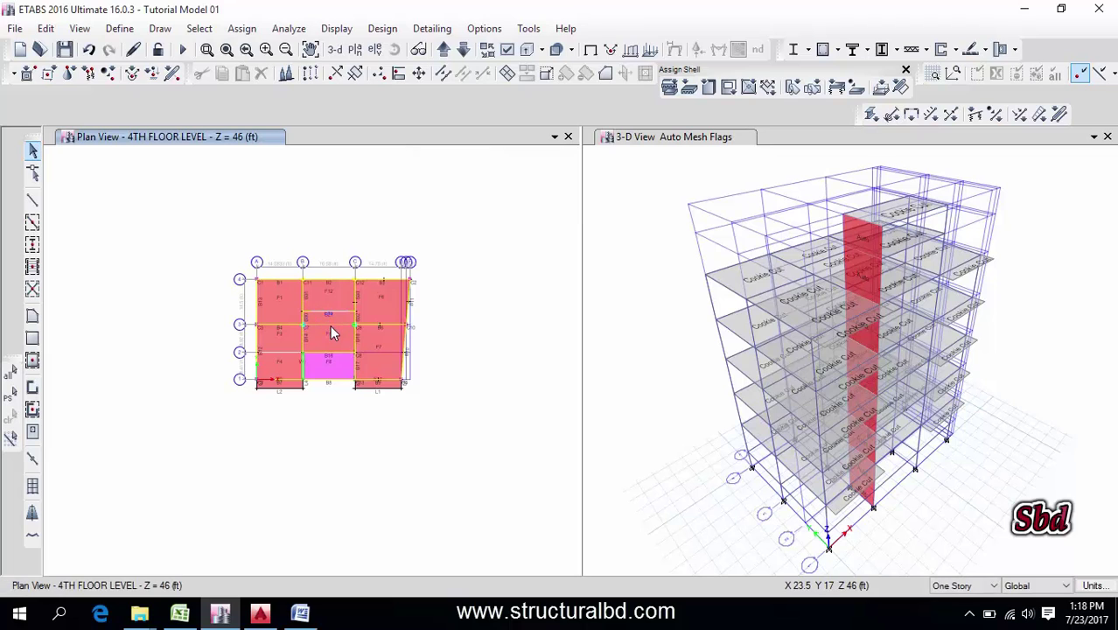
{"action": "scroll", "coordinate": [322, 350], "scroll_direction": "up", "scroll_amount": 3}
{"action": "middle_click_drag", "start_coordinate": [335, 280], "coordinate": [328, 287]}
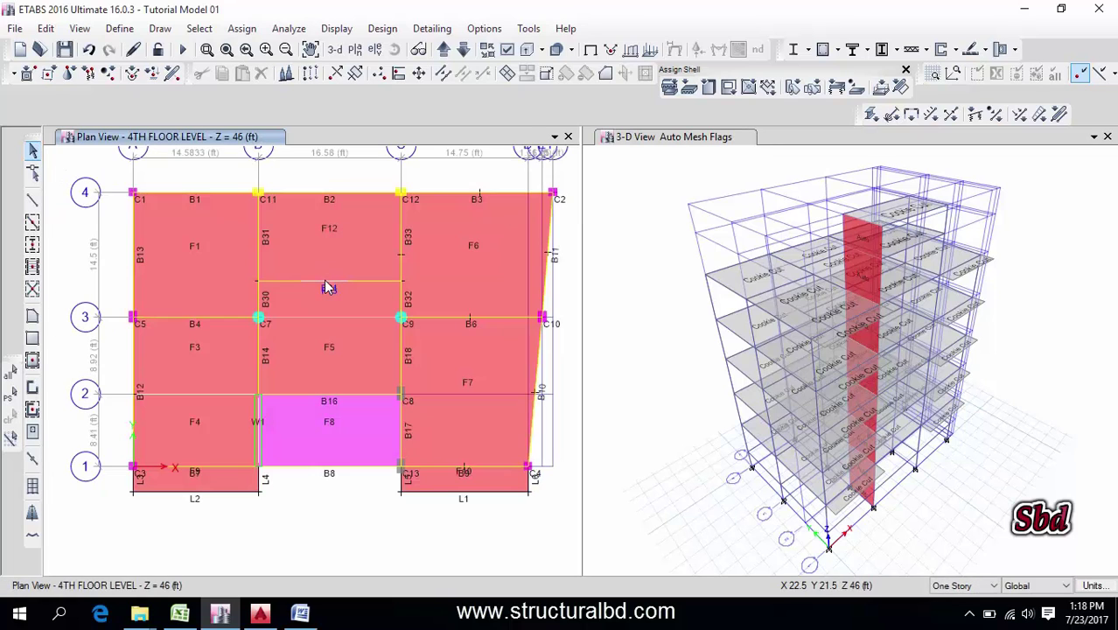
- Edit mass source MsSrc1 to use only specified load patterns, excluding element self mass and additional mass, and include vertical mass
{"action": "left_click", "coordinate": [120, 28]}
{"action": "left_click", "coordinate": [182, 298]}
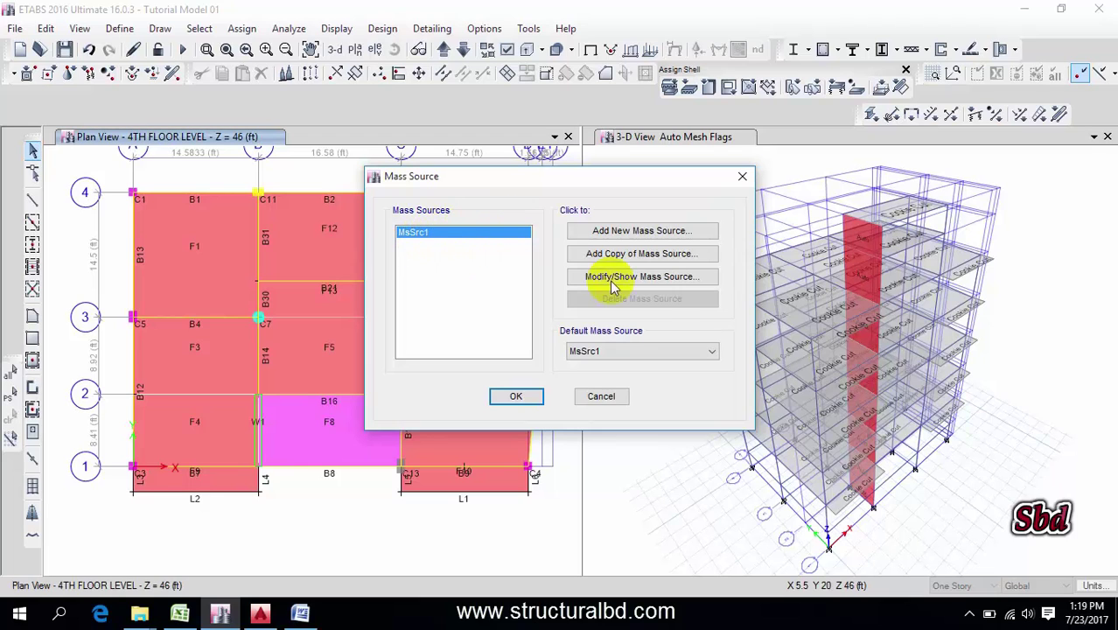
{"action": "left_click", "coordinate": [636, 278]}
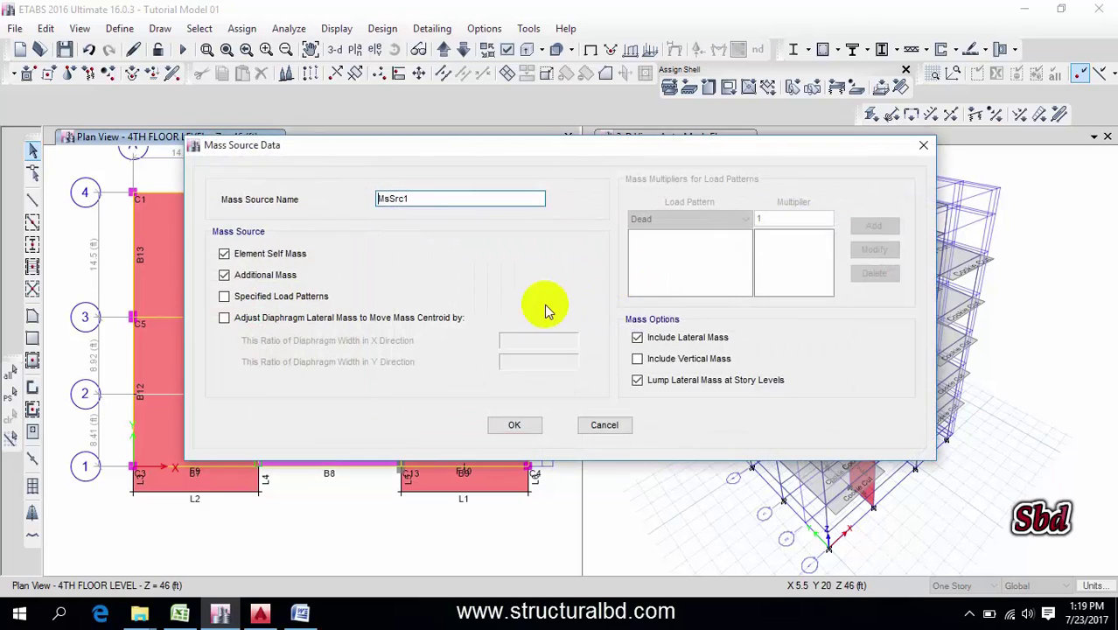
{"action": "left_click", "coordinate": [224, 296]}
{"action": "left_click", "coordinate": [224, 275]}
{"action": "left_click", "coordinate": [224, 254]}
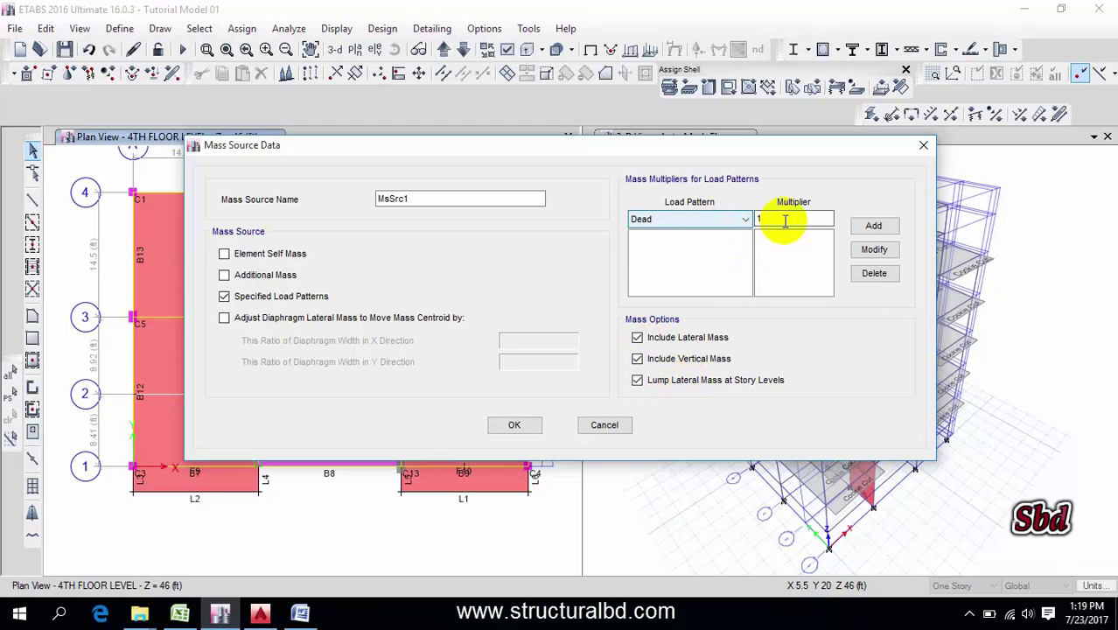
- Add mass multipliers of 1 for the Dead pattern and 0.2 for the Live pattern, and save the mass source
{"action": "left_click", "coordinate": [874, 229]}
{"action": "left_click", "coordinate": [742, 220]}
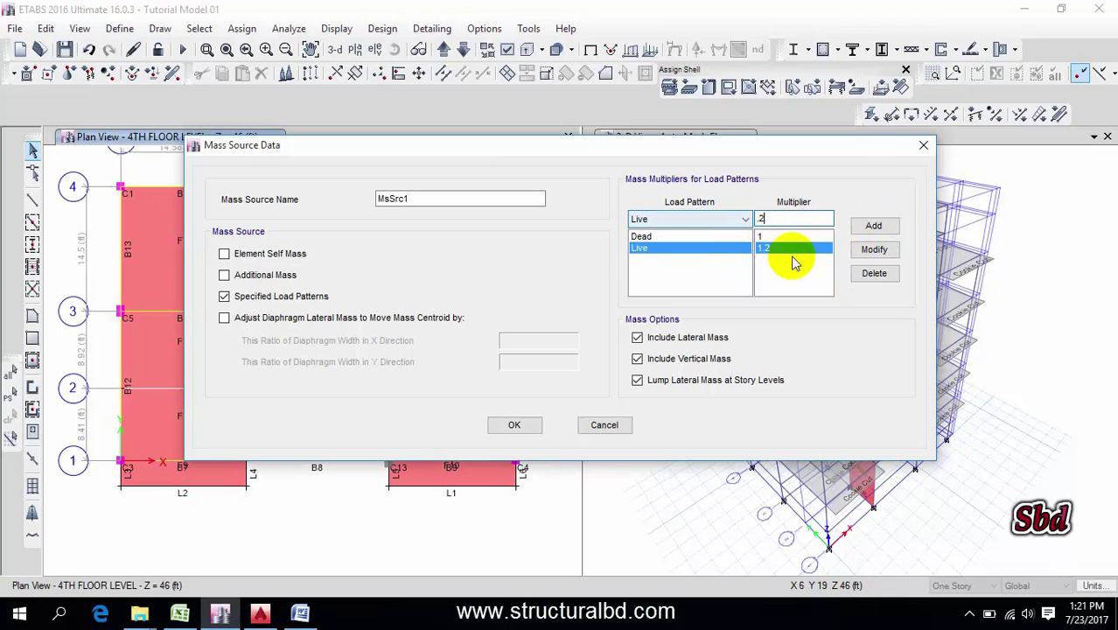
{"action": "left_click", "coordinate": [870, 226]}
{"action": "left_click", "coordinate": [743, 219]}
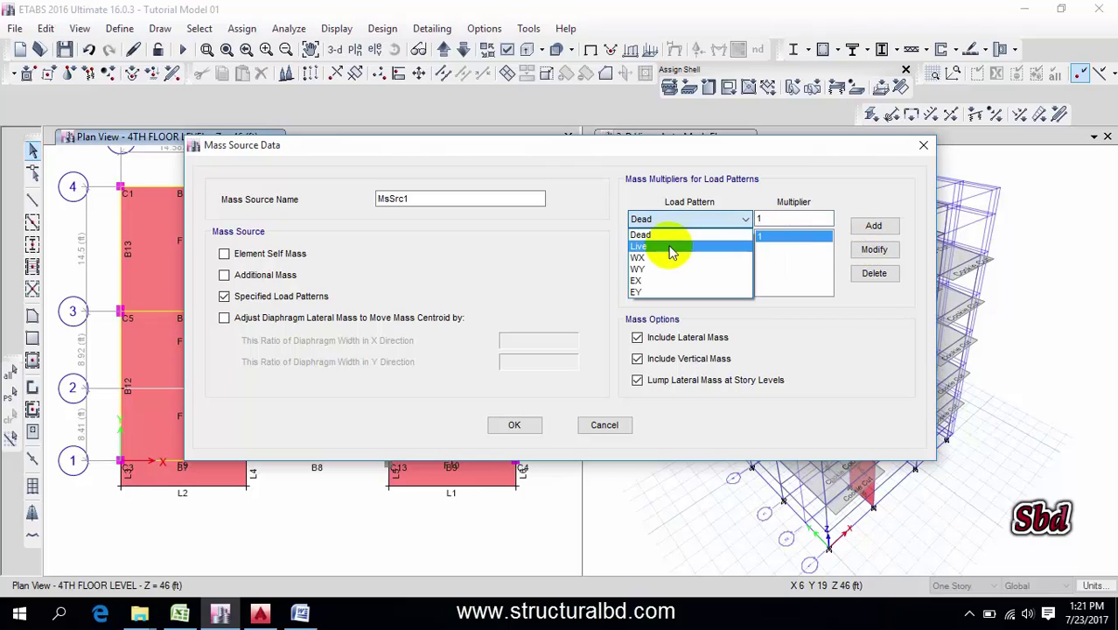
{"action": "left_click", "coordinate": [670, 249]}
{"action": "type", "text": ".2"}
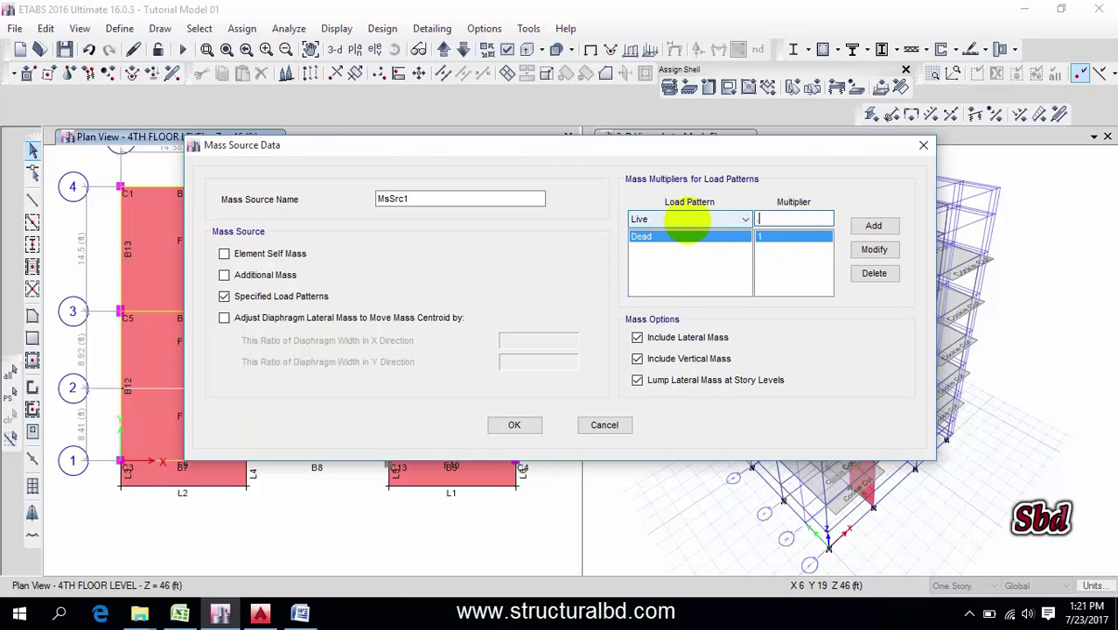
{"action": "left_click", "coordinate": [875, 227]}
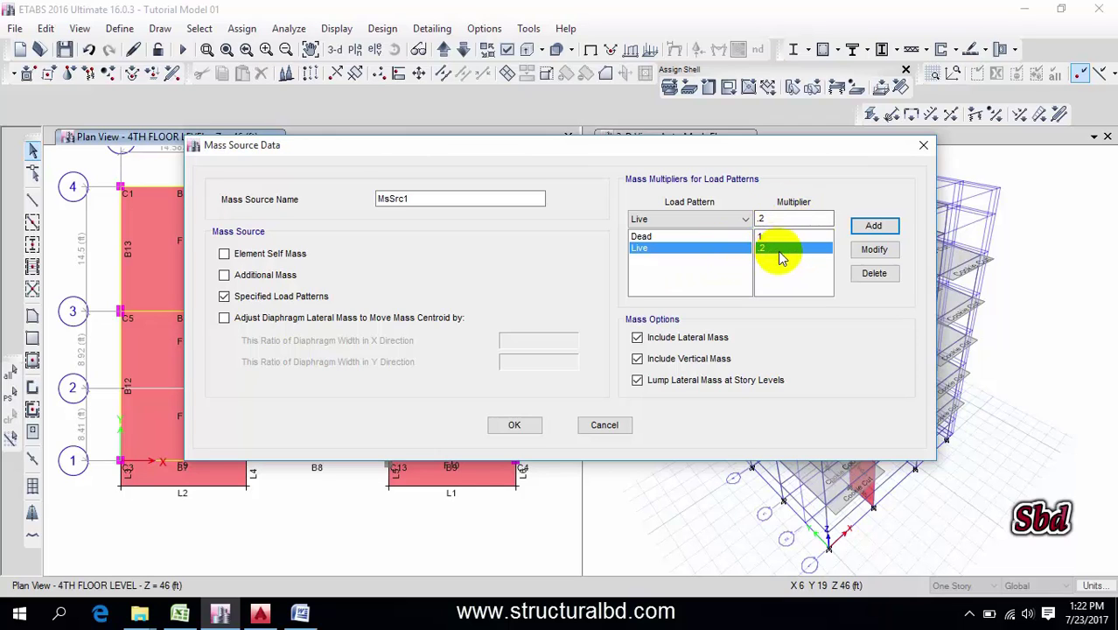
{"action": "left_click", "coordinate": [517, 425]}
{"action": "left_click", "coordinate": [516, 396]}
{"action": "middle_click_drag", "start_coordinate": [442, 350], "coordinate": [362, 392]}
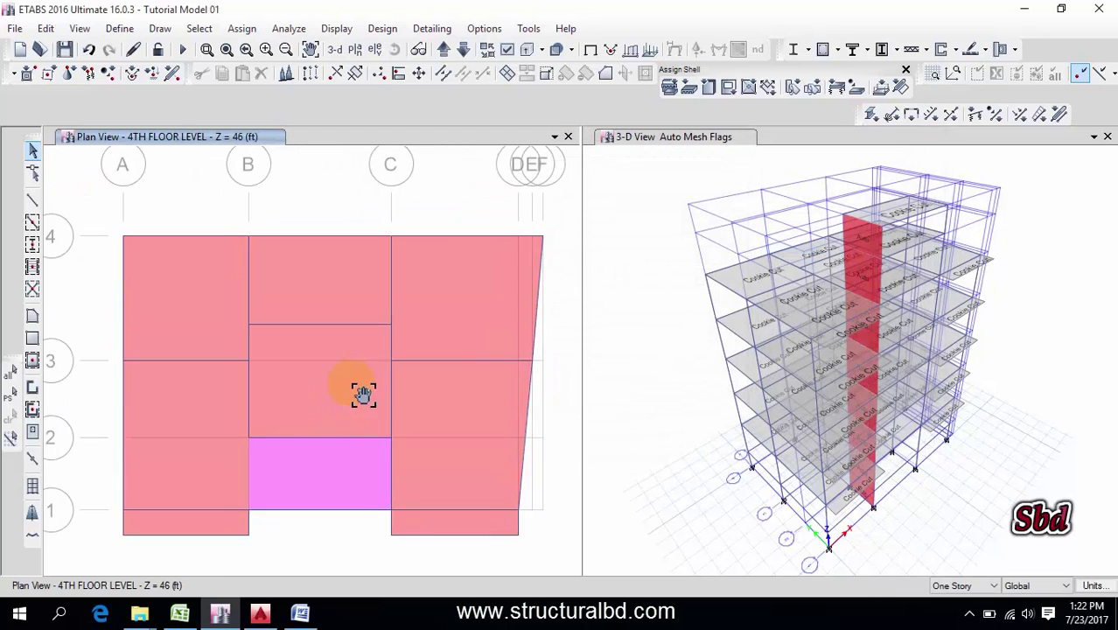
{"action": "scroll", "coordinate": [332, 315], "scroll_direction": "down", "scroll_amount": 4}
{"action": "scroll", "coordinate": [324, 320], "scroll_direction": "up", "scroll_amount": 4}
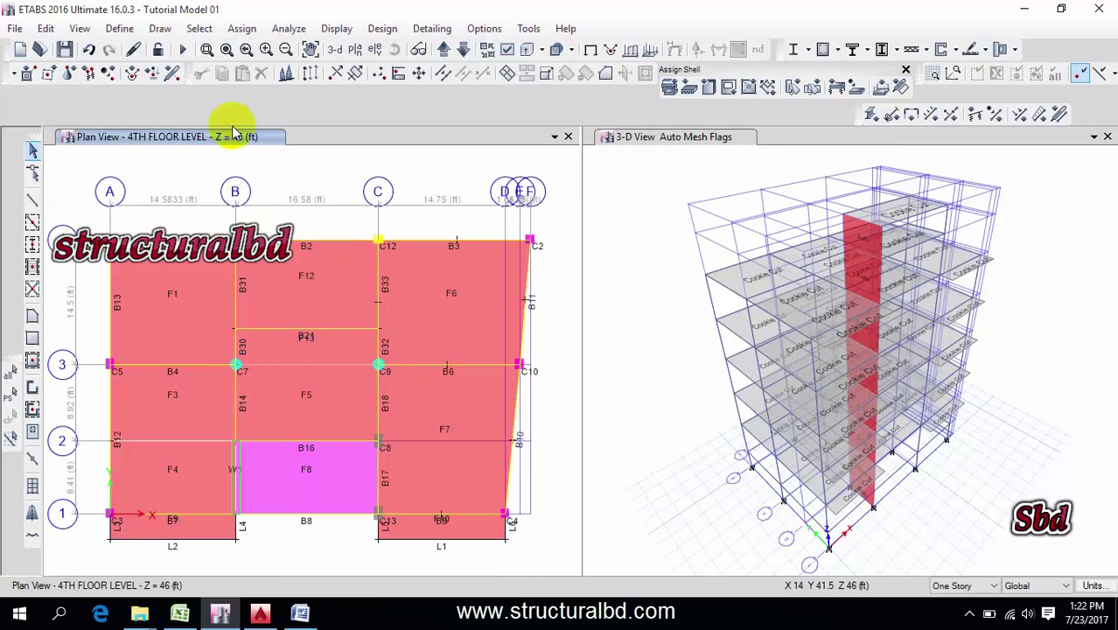
- Set up a model check with all joint, frame and shell checks plus meshing, loading and duplicate self mass enabled
{"action": "left_click", "coordinate": [288, 28]}
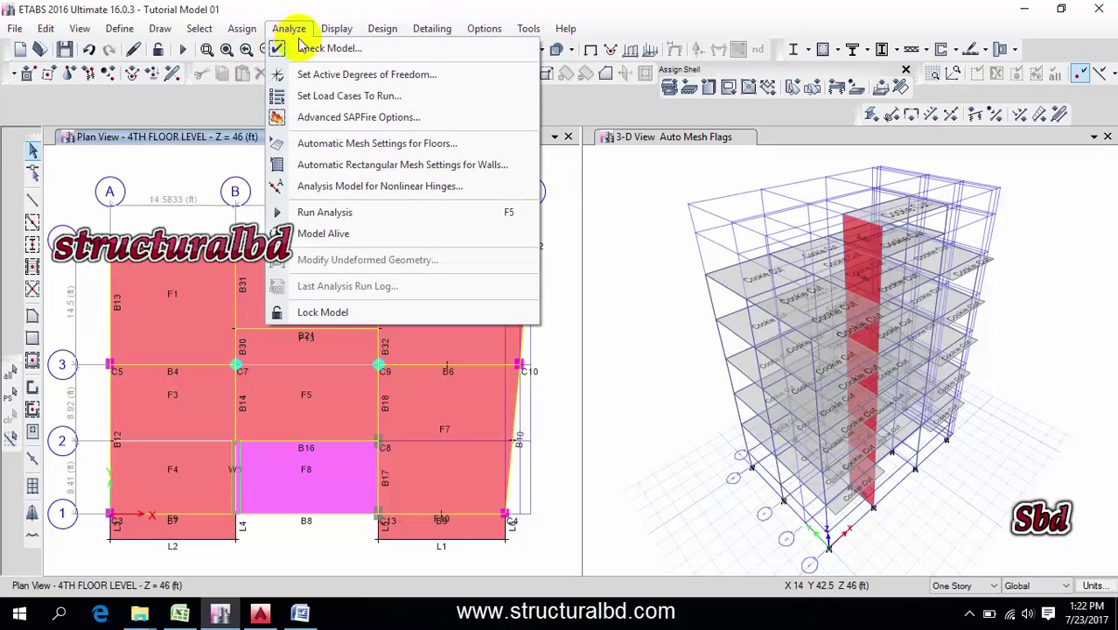
{"action": "left_click", "coordinate": [325, 50]}
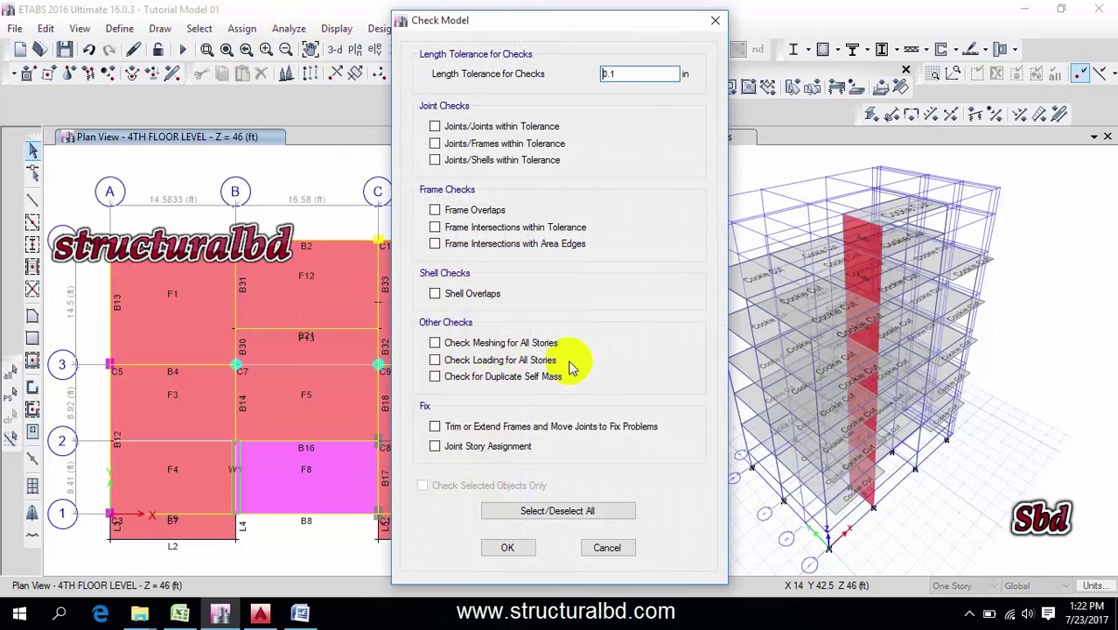
{"action": "left_click", "coordinate": [437, 126]}
{"action": "left_click", "coordinate": [442, 144]}
{"action": "left_click", "coordinate": [446, 161]}
{"action": "left_click", "coordinate": [450, 210]}
{"action": "left_click", "coordinate": [459, 228]}
{"action": "left_click", "coordinate": [470, 245]}
{"action": "left_click", "coordinate": [453, 294]}
{"action": "left_click", "coordinate": [452, 343]}
{"action": "left_click", "coordinate": [448, 360]}
{"action": "left_click", "coordinate": [450, 376]}
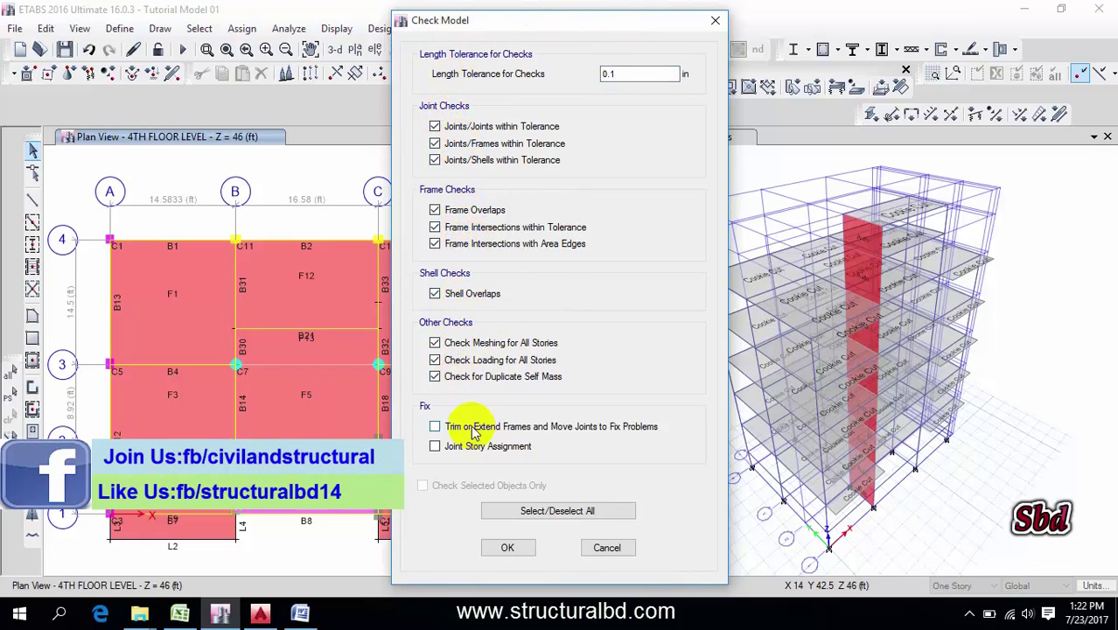
- Enable the frame trim/extend and joint story assignment fixes, run the model check, and close its report
{"action": "left_click", "coordinate": [452, 427]}
{"action": "left_click", "coordinate": [448, 446]}
{"action": "left_click", "coordinate": [508, 547]}
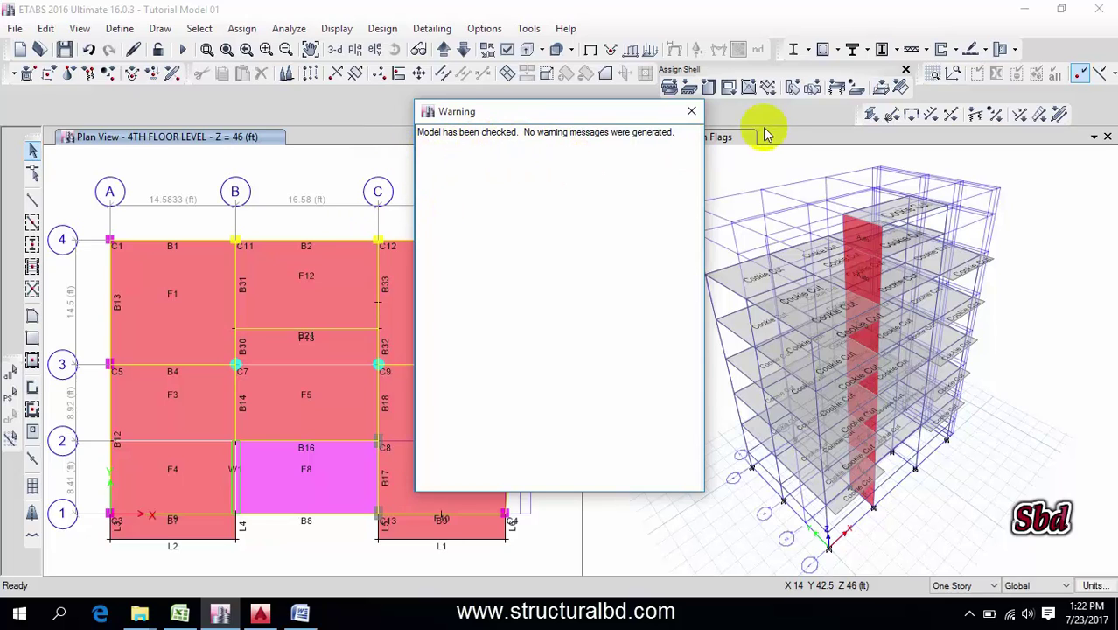
{"action": "left_click", "coordinate": [692, 111]}
{"action": "left_click", "coordinate": [296, 326]}
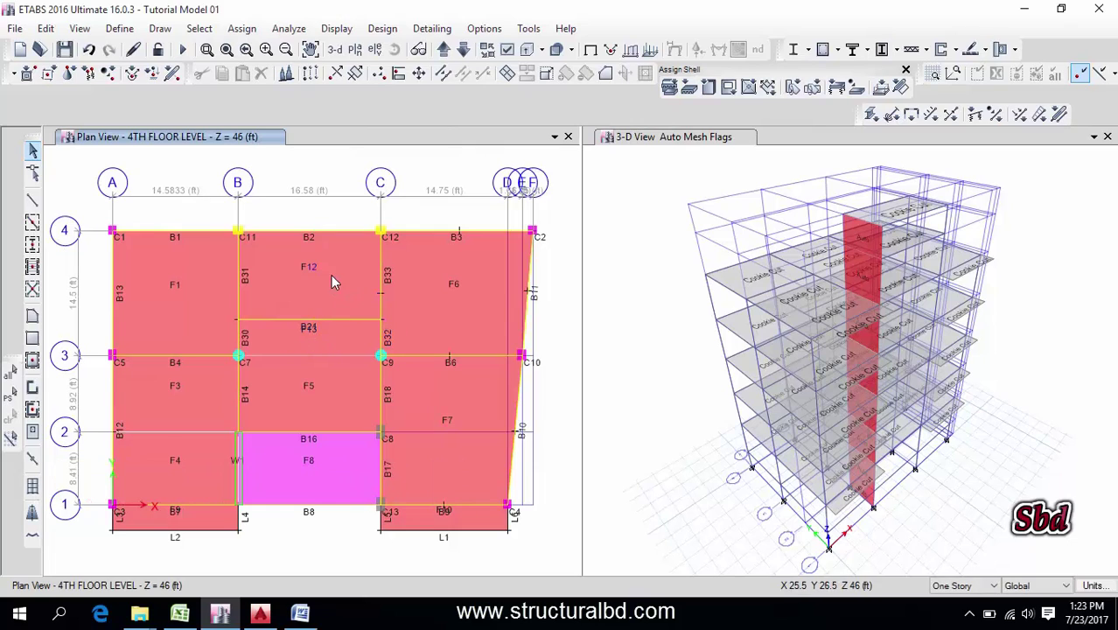
{"action": "scroll", "coordinate": [324, 273], "scroll_direction": "up", "scroll_amount": 3}
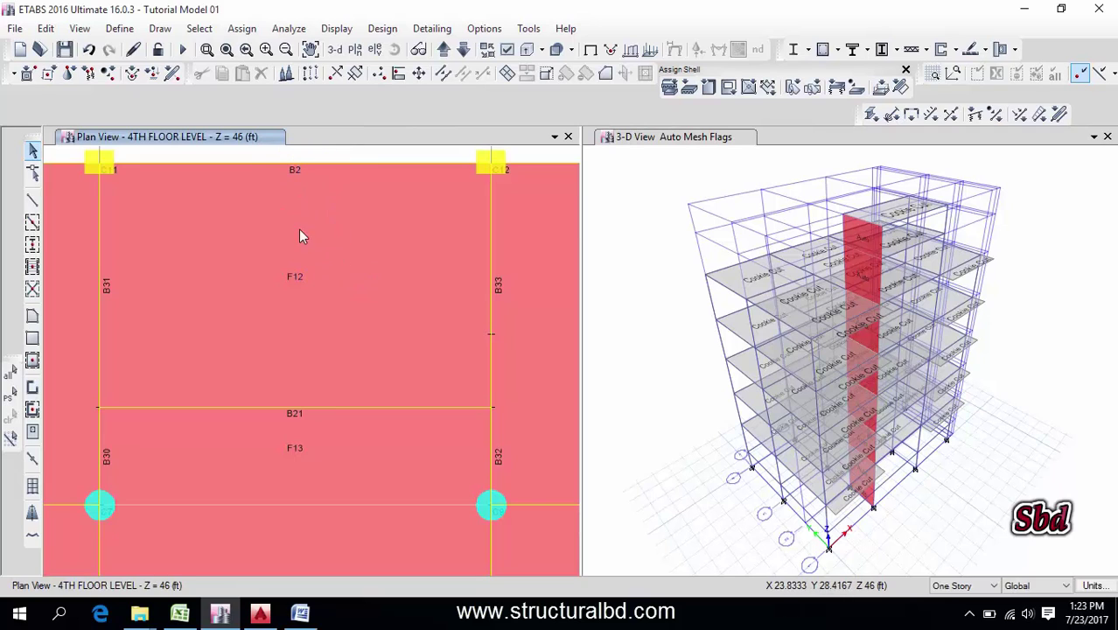
{"action": "scroll", "coordinate": [398, 214], "scroll_direction": "down", "scroll_amount": 3}
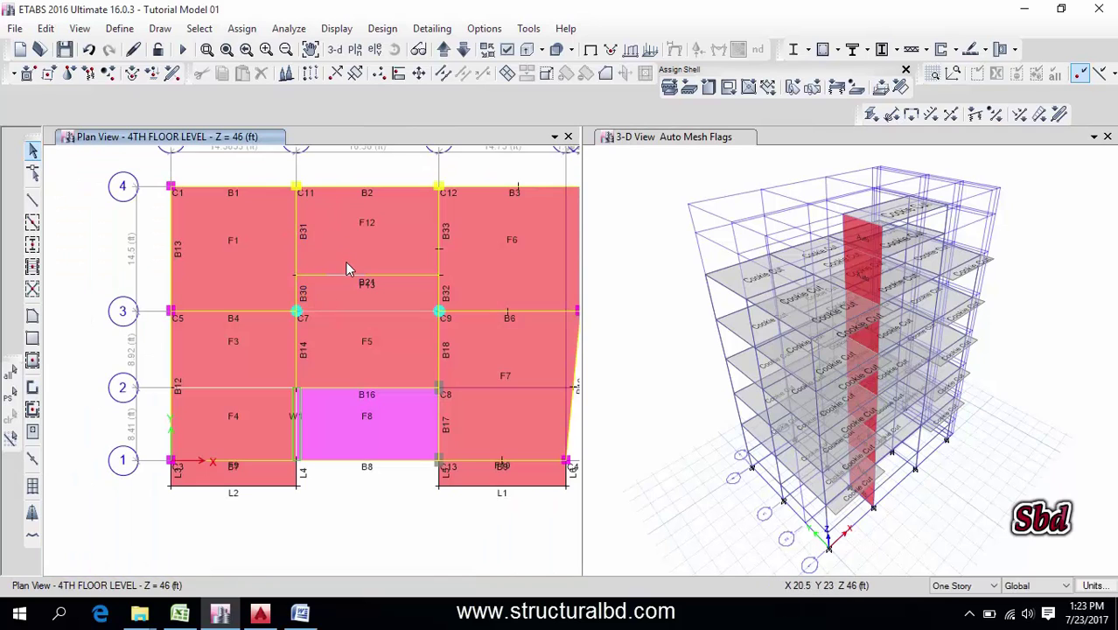